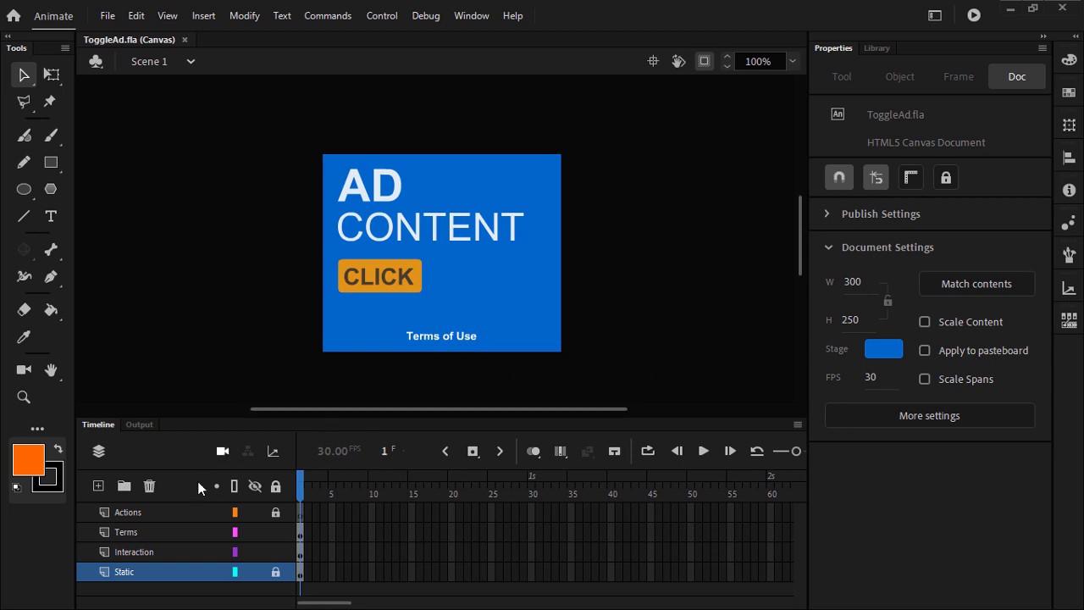
Examine the Actions and Terms layers and check the instance name of the Terms of Use button on the stage
{"action": "left_click", "coordinate": [142, 514]}
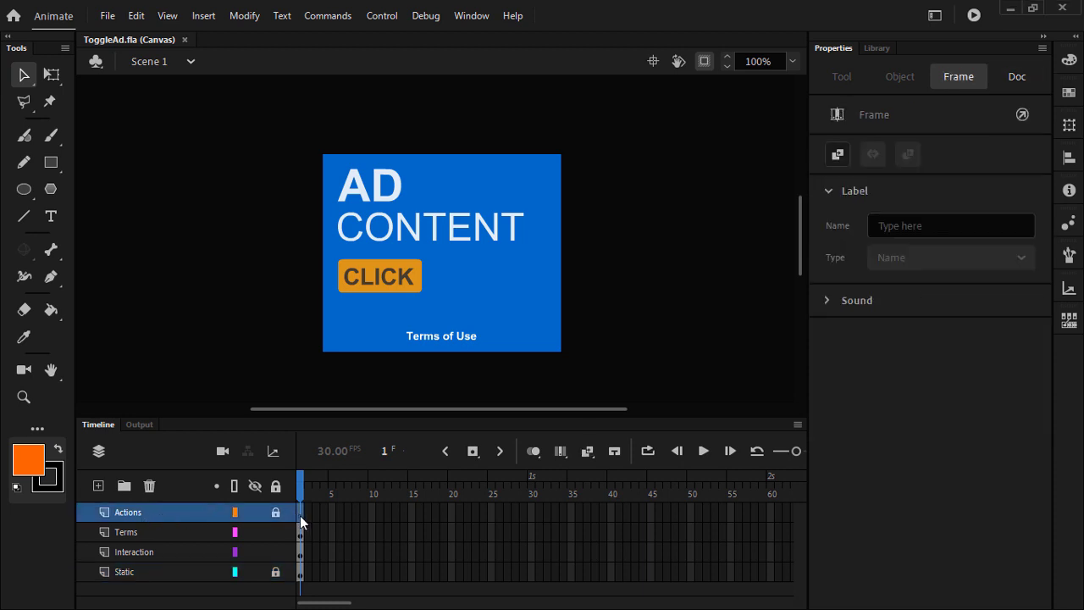
{"action": "left_click", "coordinate": [155, 532]}
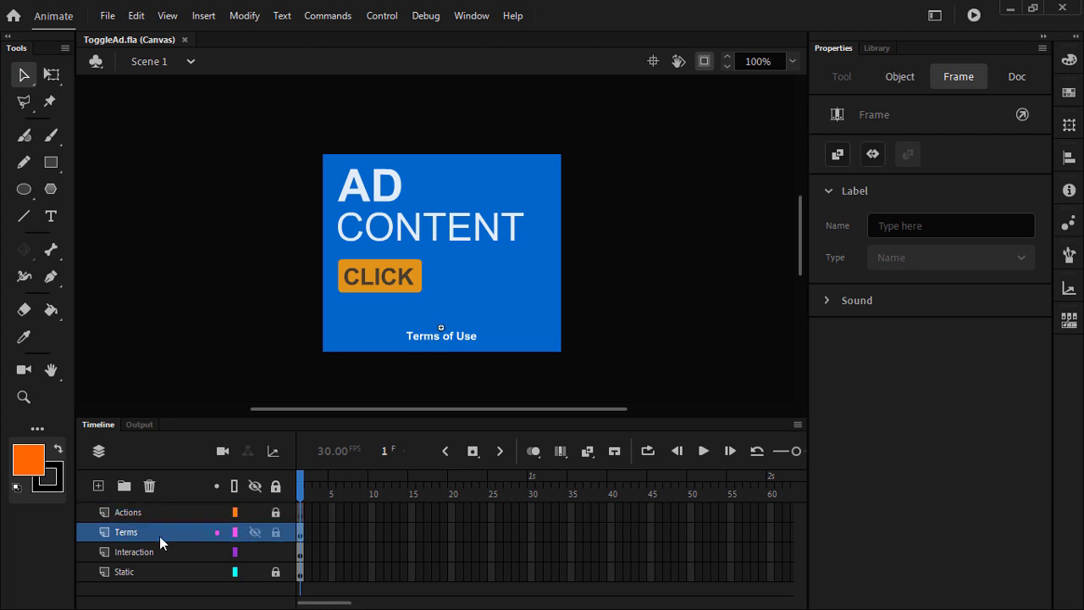
{"action": "left_click", "coordinate": [445, 340]}
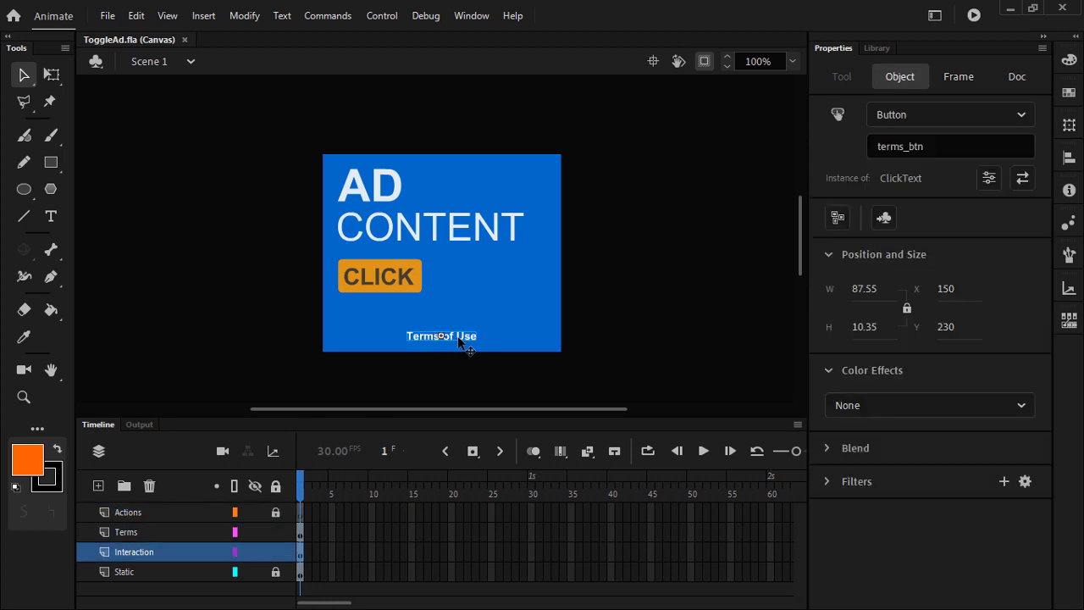
{"action": "left_click", "coordinate": [936, 150]}
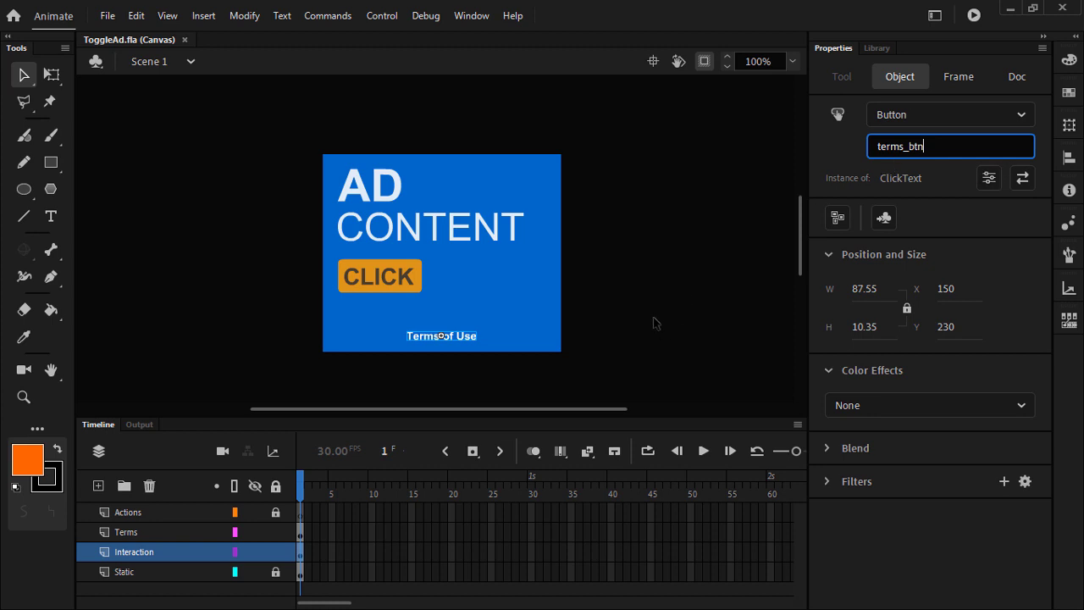
Inspect the Up, Over and Hit frames inside the Terms of Use button symbol, and return to Scene 1
{"action": "double_click", "coordinate": [464, 339]}
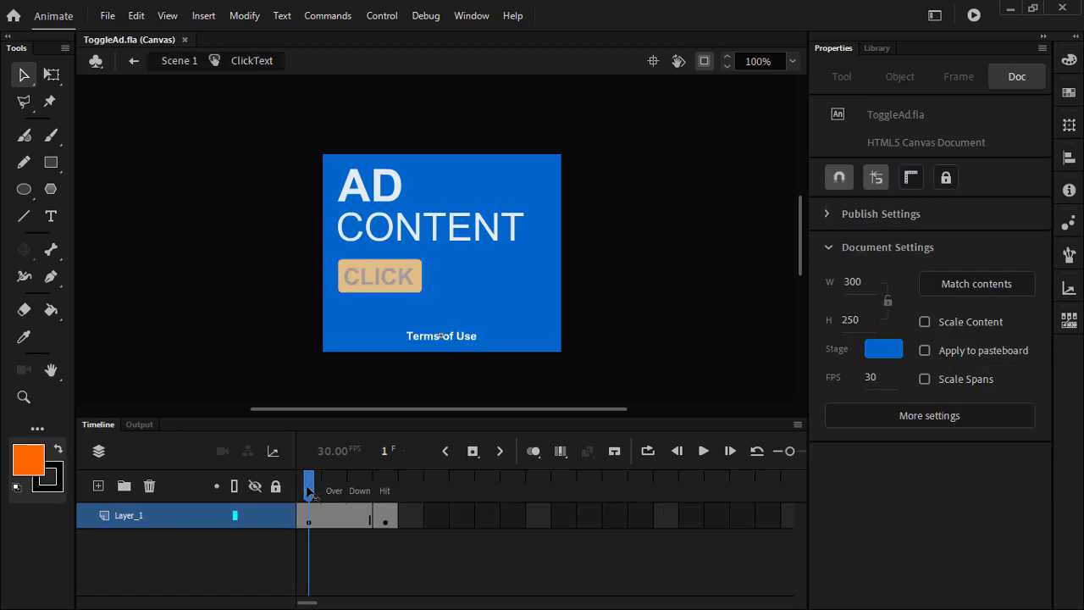
{"action": "mouse_move", "coordinate": [318, 493]}
{"action": "left_mouse_down"}
{"action": "mouse_move", "coordinate": [365, 496]}
{"action": "mouse_move", "coordinate": [309, 499]}
{"action": "left_mouse_up"}
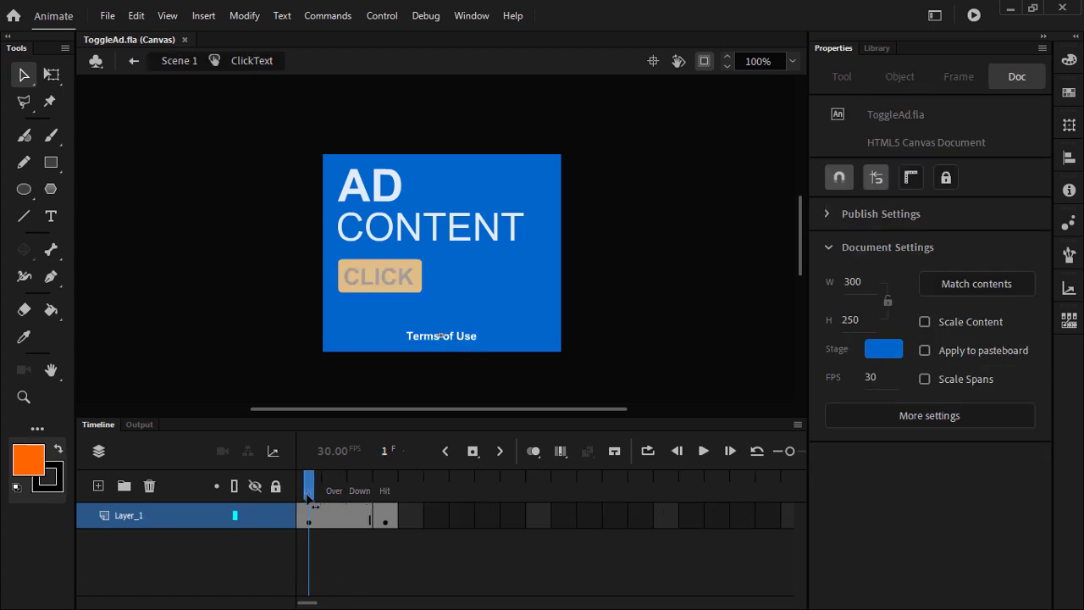
{"action": "left_click", "coordinate": [385, 487]}
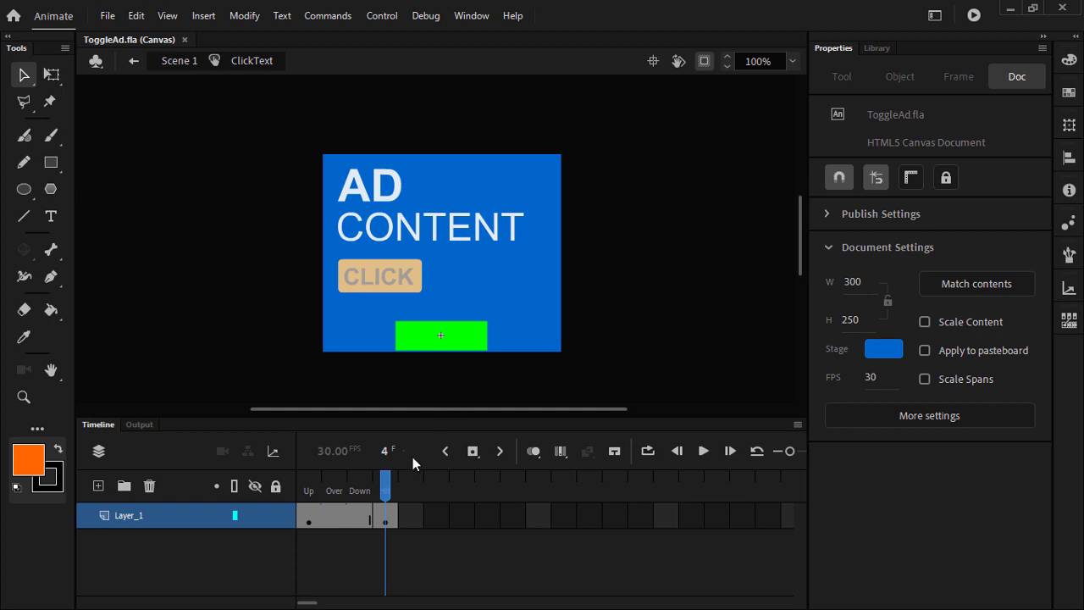
{"action": "left_click", "coordinate": [343, 491]}
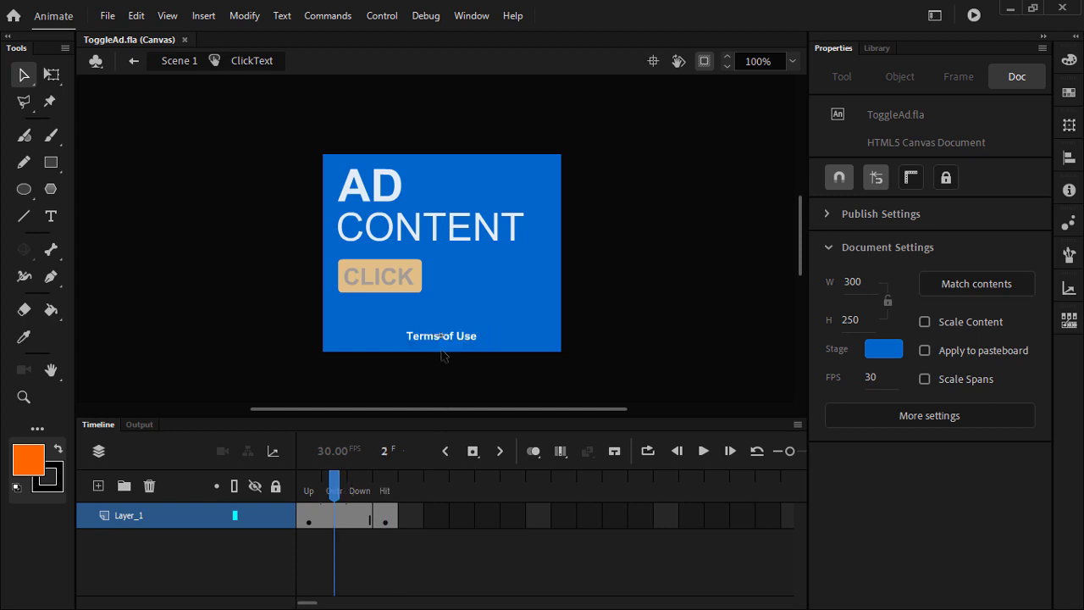
{"action": "left_click", "coordinate": [383, 488]}
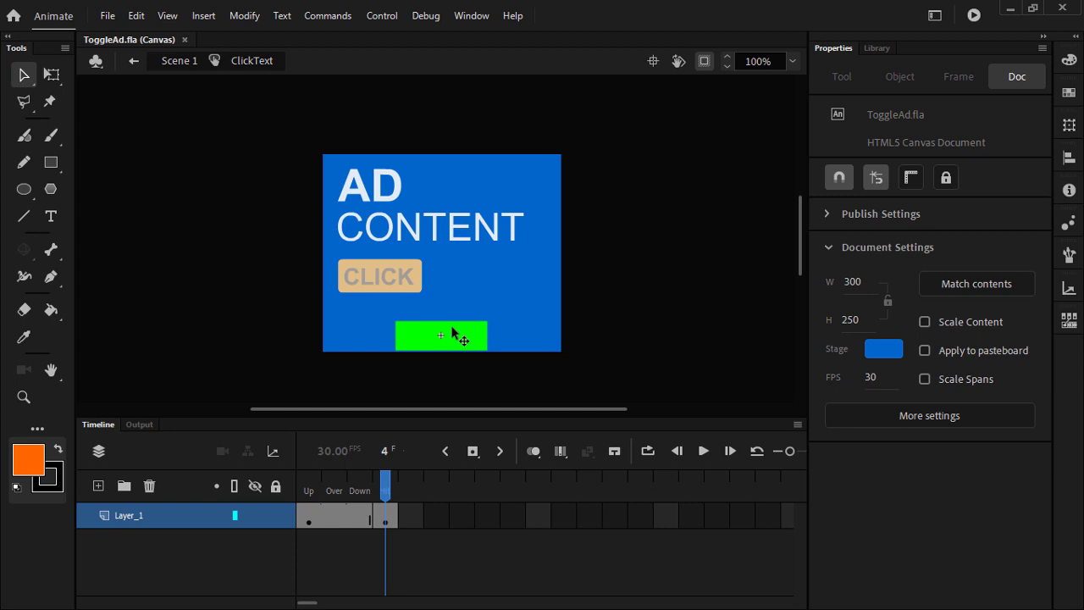
{"action": "left_click", "coordinate": [309, 489]}
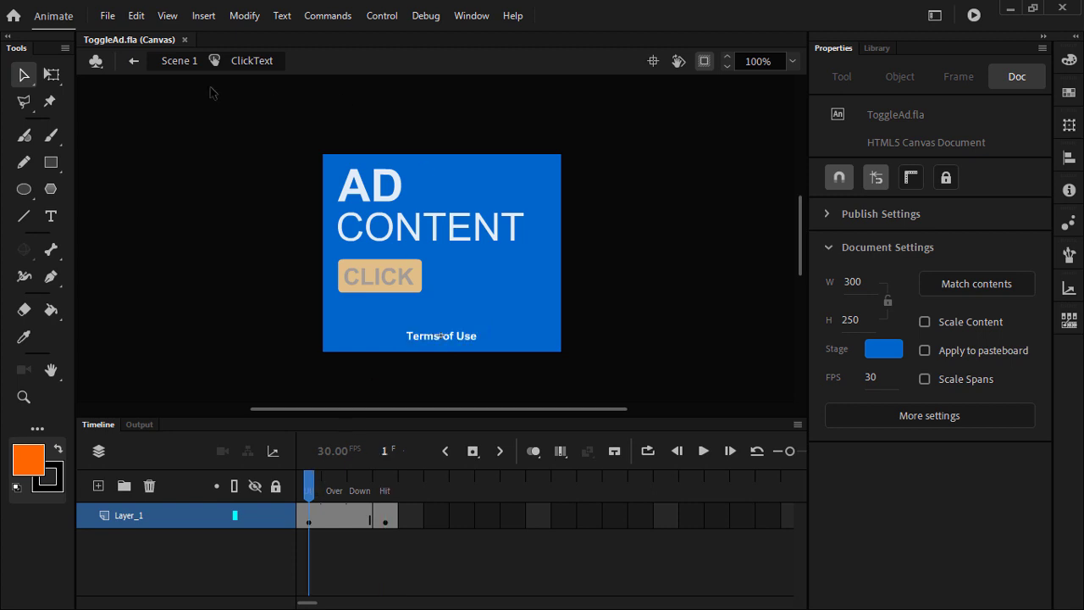
{"action": "left_click", "coordinate": [172, 61]}
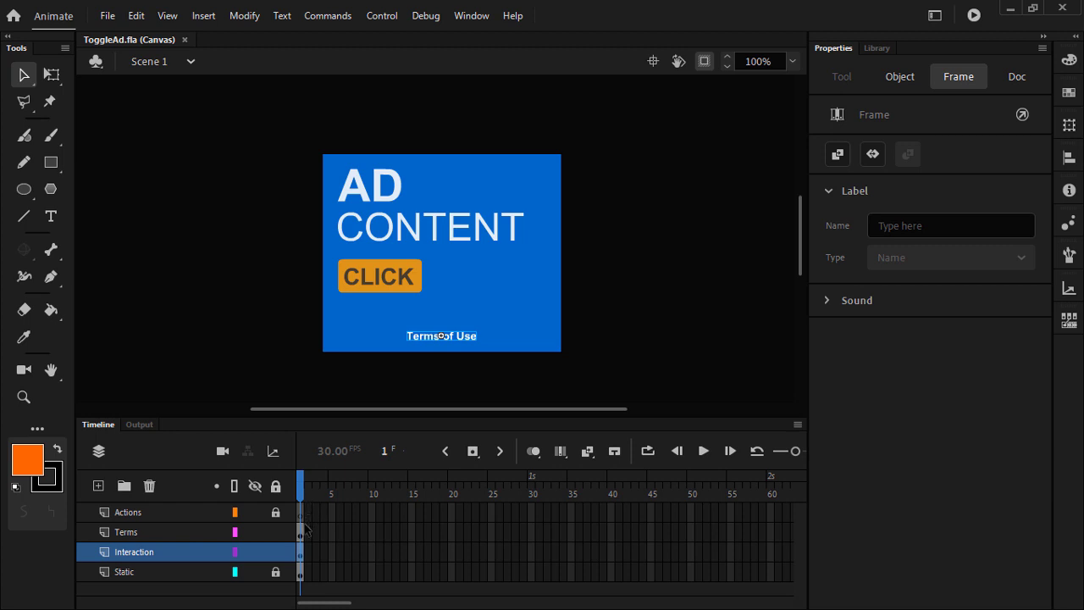
Select the movie clip on the Terms layer and show content lying outside the stage
{"action": "left_click", "coordinate": [146, 539]}
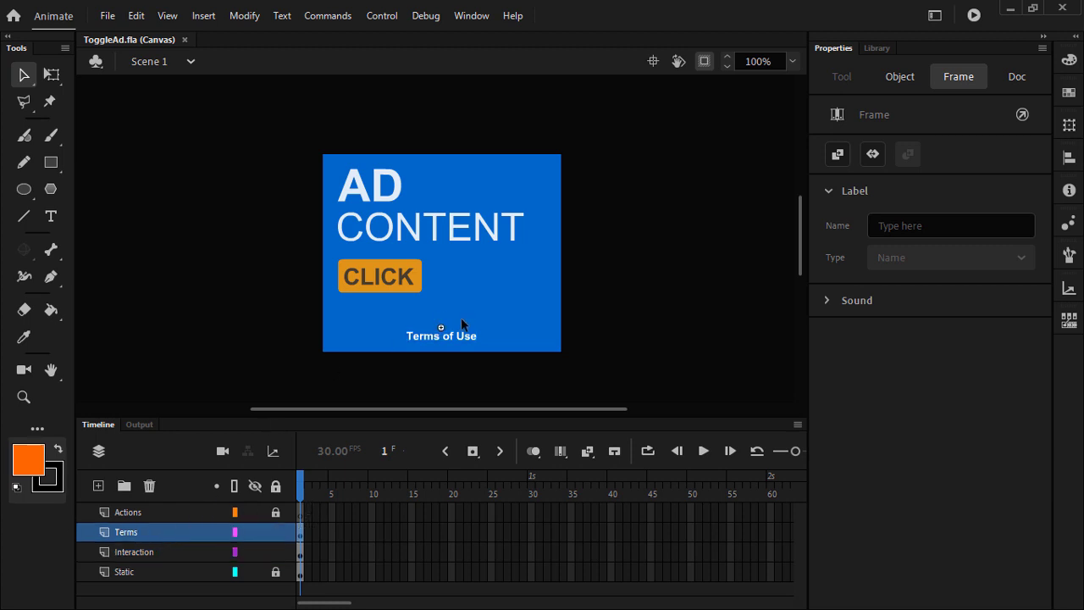
{"action": "left_click", "coordinate": [449, 335]}
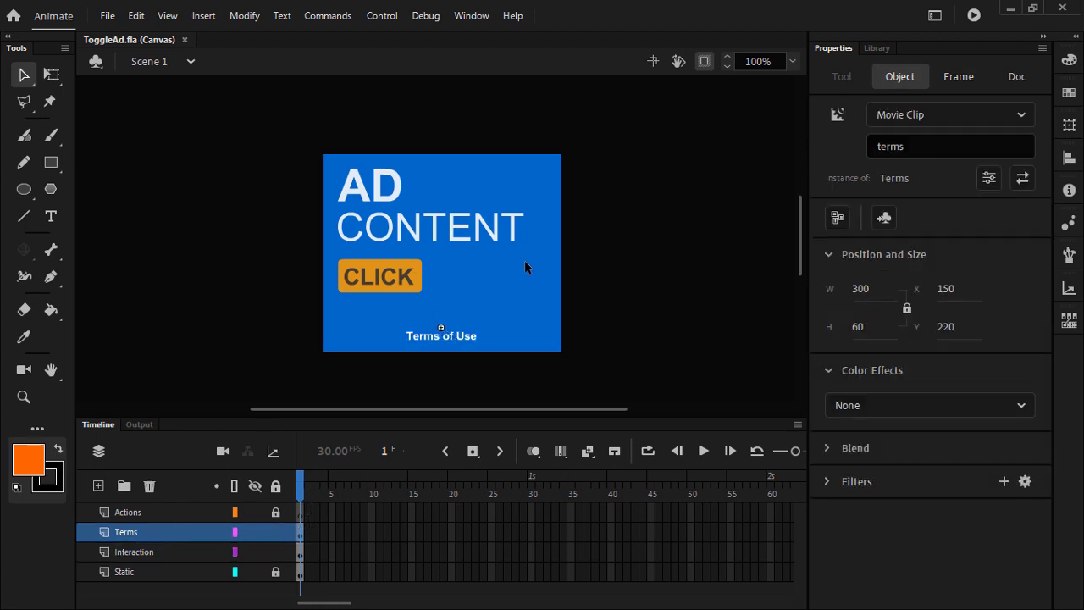
{"action": "left_click", "coordinate": [704, 62]}
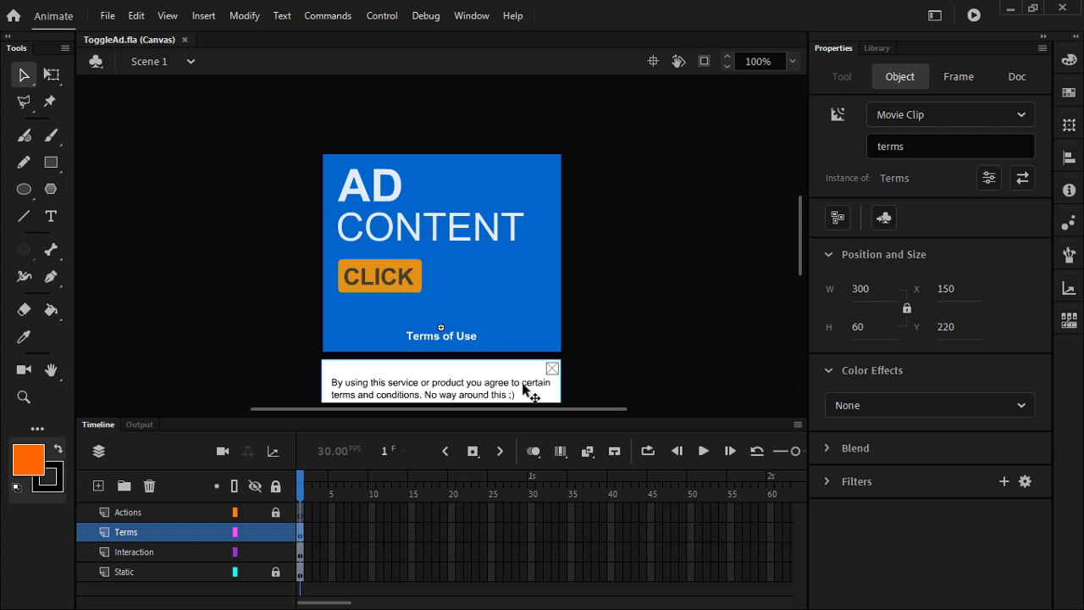
Open the Terms movie clip for editing and scrub through its animation from the first to the last frame
{"action": "double_click", "coordinate": [495, 388]}
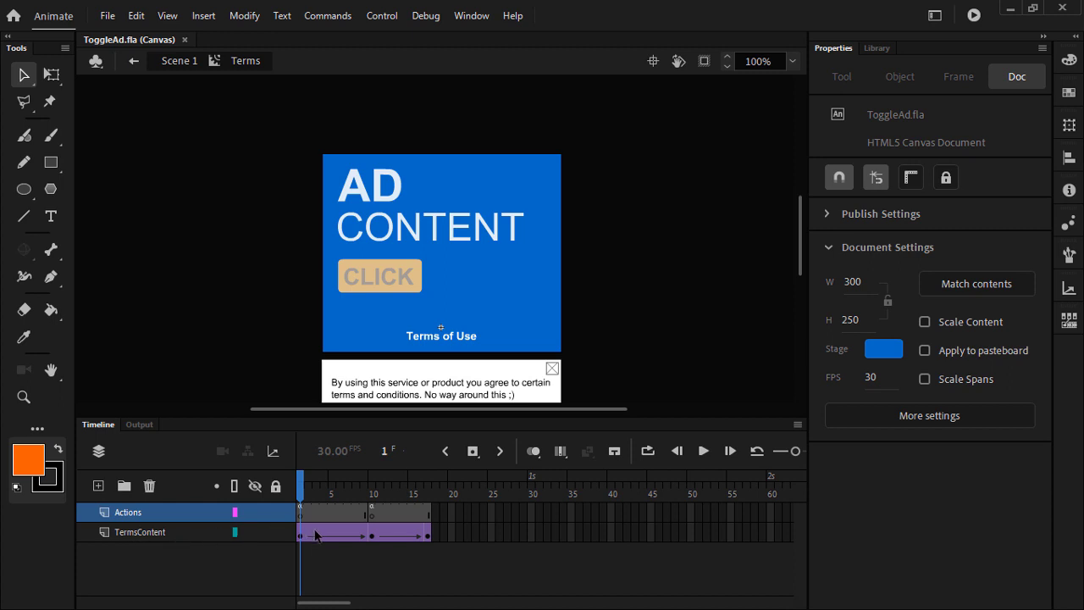
{"action": "left_click_drag", "start_coordinate": [301, 486], "coordinate": [427, 488]}
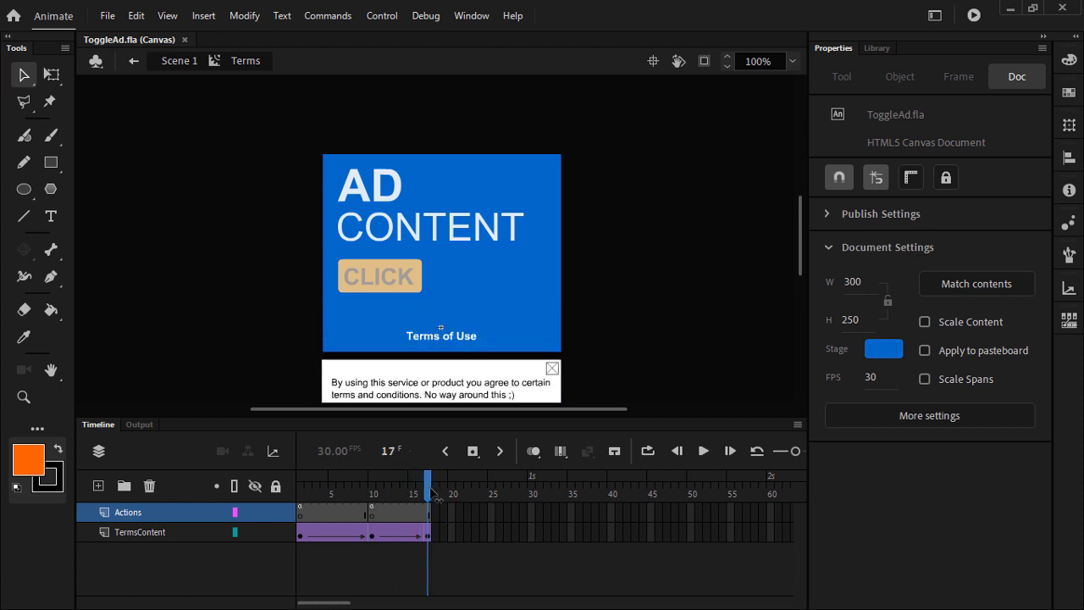
{"action": "left_click_drag", "start_coordinate": [302, 490], "coordinate": [447, 489]}
Examine the scripts on frames 1 and 10 of the Terms clip's Actions layer, and close the code editor
{"action": "left_click", "coordinate": [303, 517]}
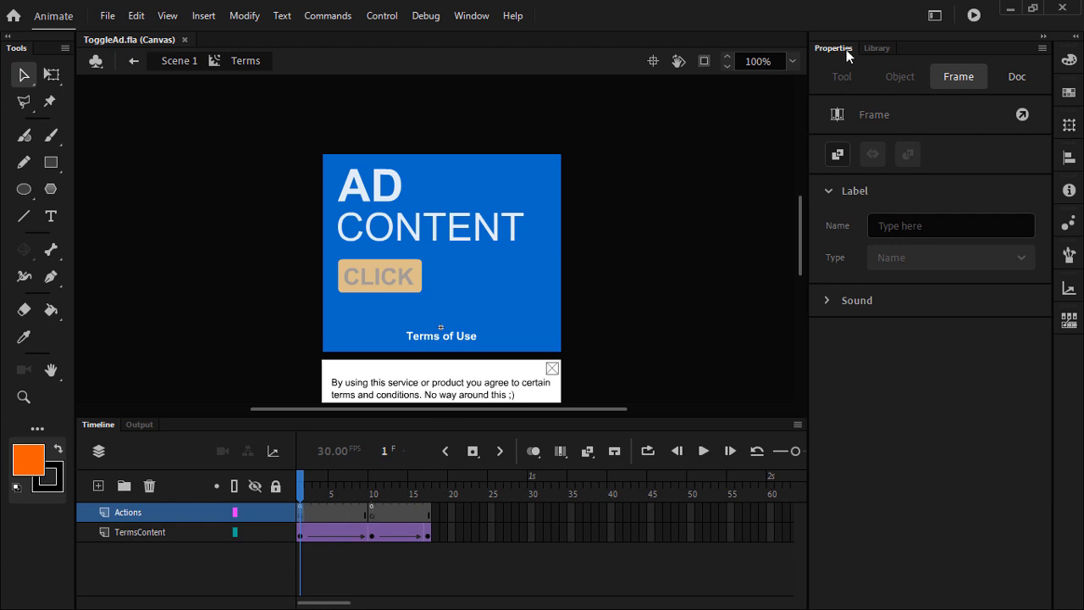
{"action": "left_click", "coordinate": [1023, 115]}
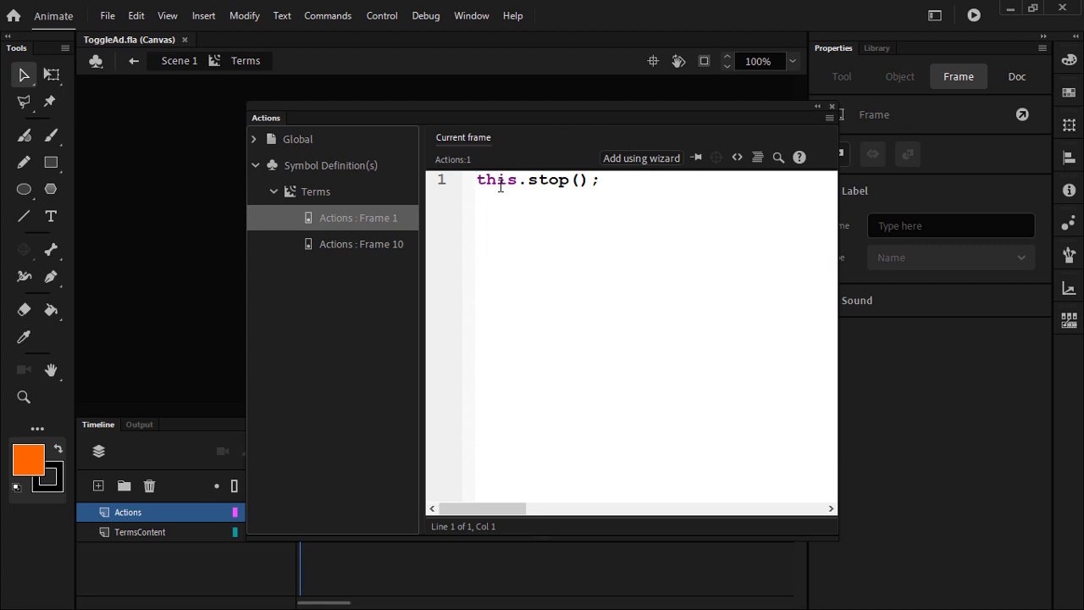
{"action": "left_click", "coordinate": [624, 183]}
{"action": "left_click_drag", "start_coordinate": [551, 111], "coordinate": [735, 110]}
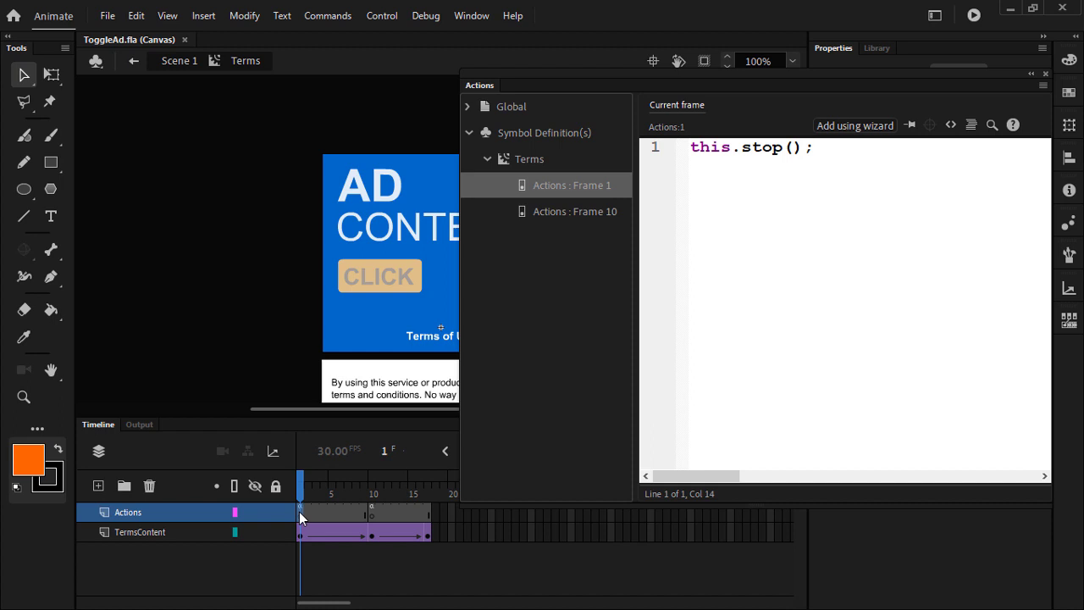
{"action": "left_click", "coordinate": [371, 492]}
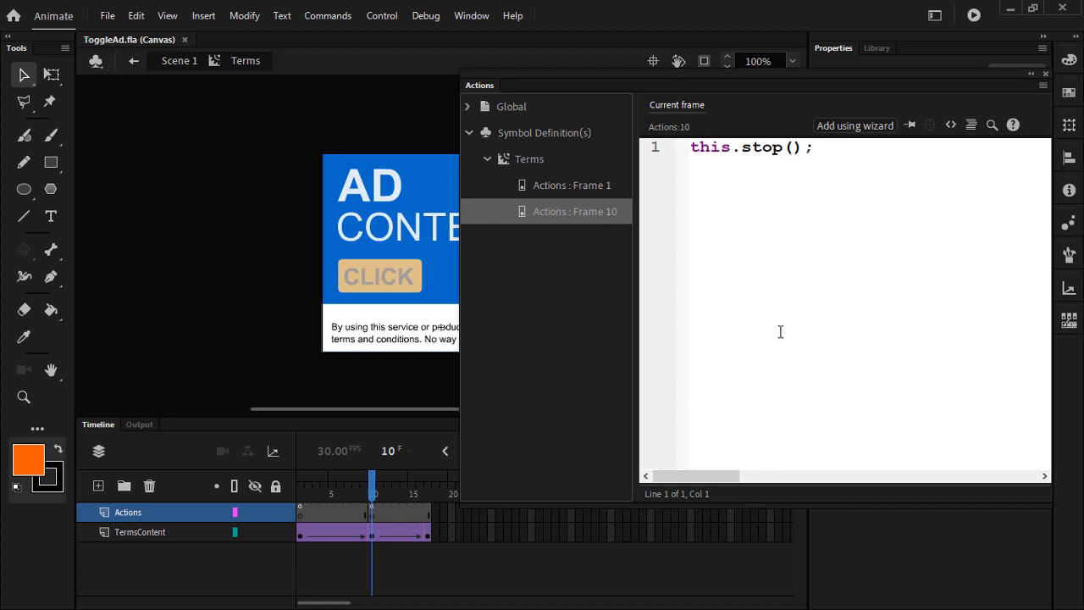
{"action": "left_click", "coordinate": [299, 488]}
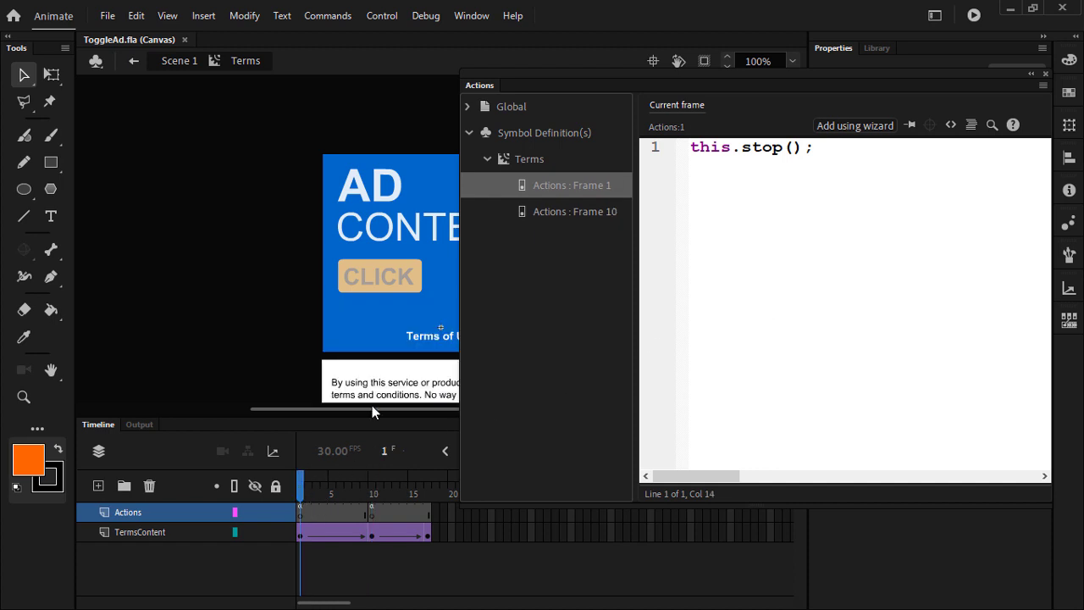
{"action": "left_click", "coordinate": [1046, 74]}
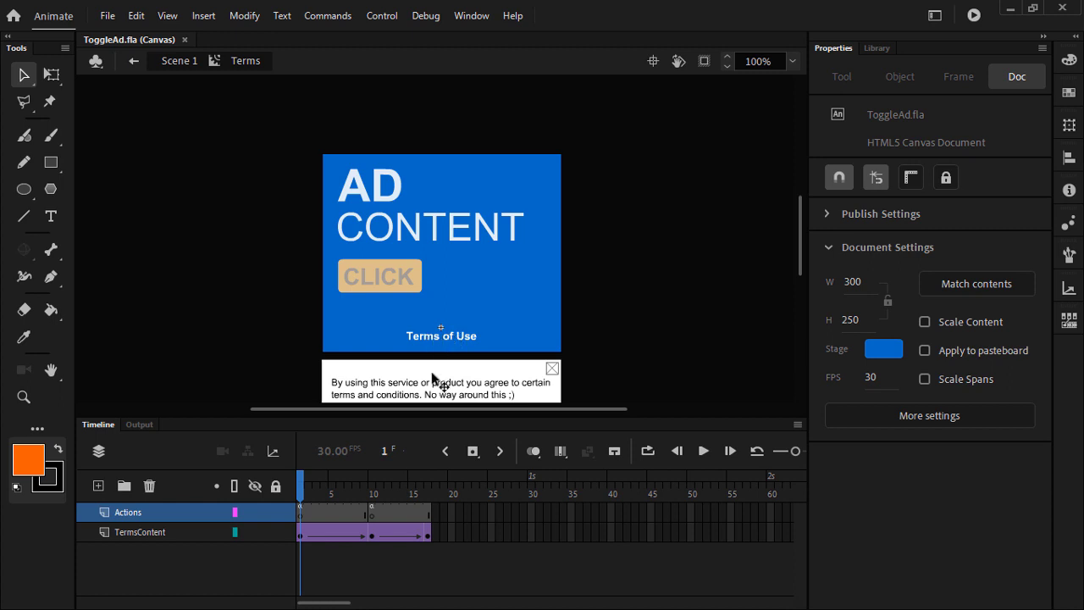
Preview the Terms clip's opening animation to frame 10 and its closing animation to frame 17, and return to Scene 1
{"action": "left_click_drag", "start_coordinate": [310, 488], "coordinate": [374, 493]}
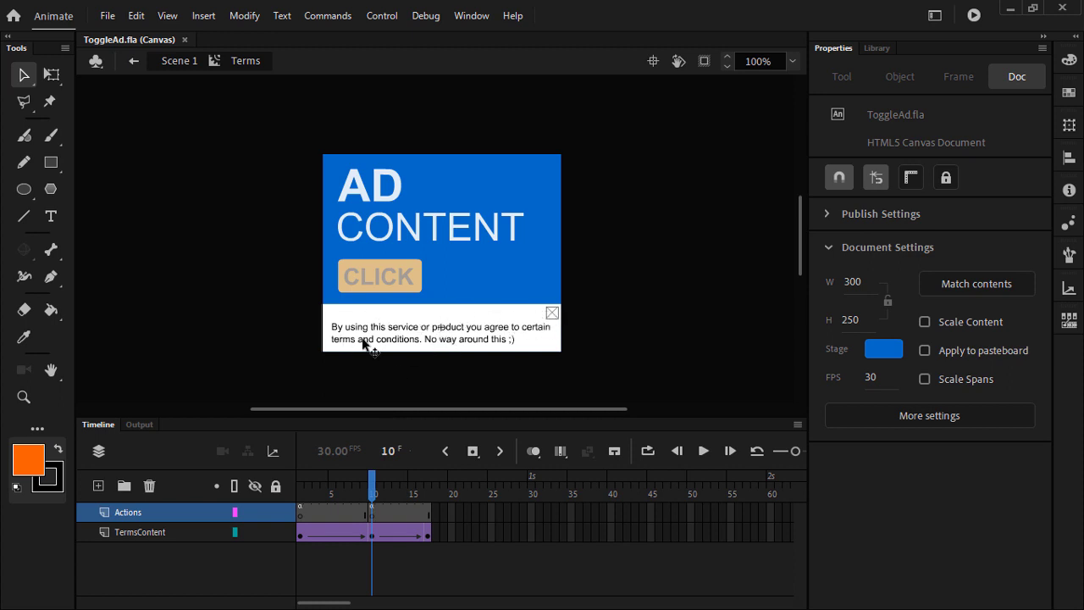
{"action": "left_click_drag", "start_coordinate": [373, 496], "coordinate": [428, 495]}
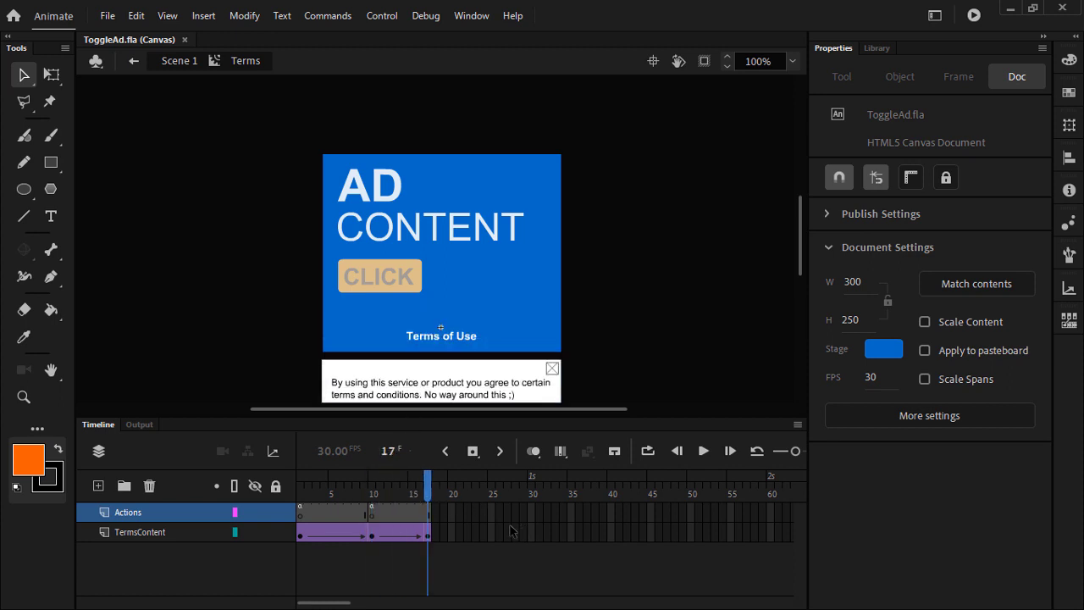
{"action": "left_click", "coordinate": [174, 61]}
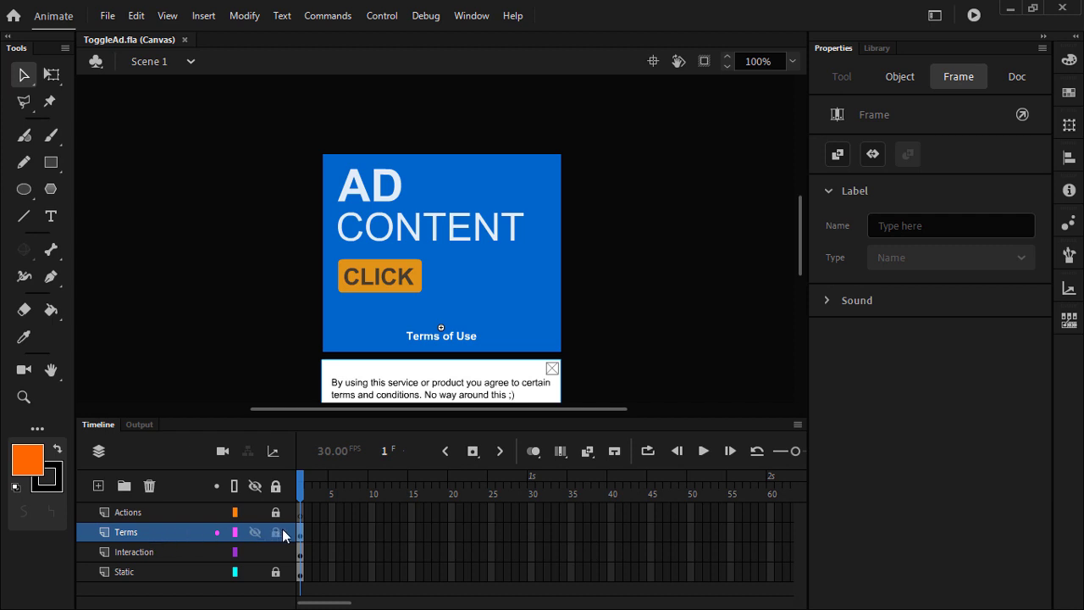
Check the instance names of the terms panel clip and the Terms of Use button, and compare their layers
{"action": "left_click", "coordinate": [442, 380]}
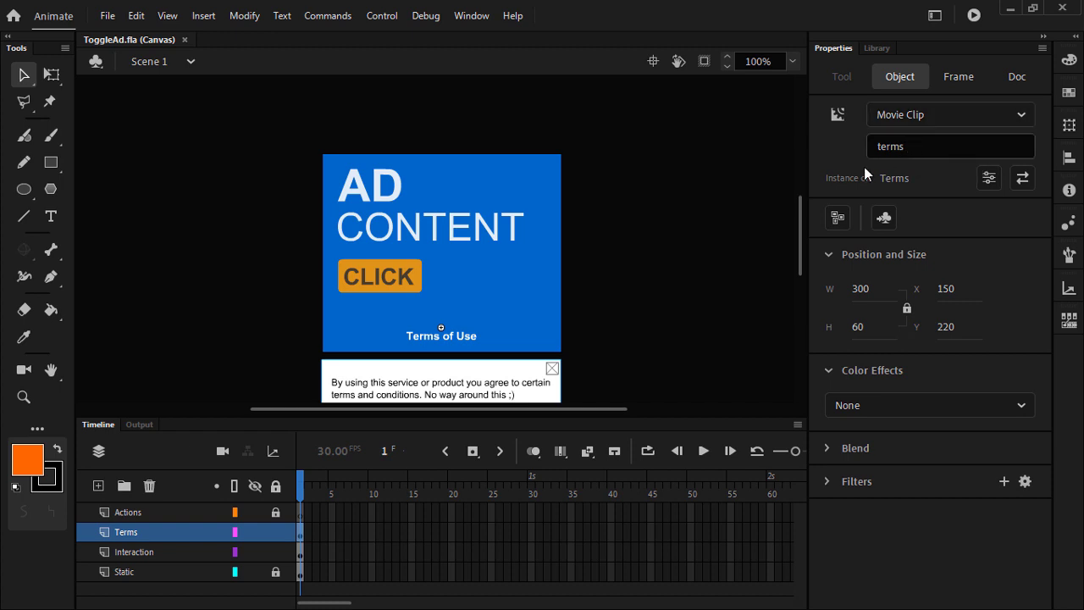
{"action": "left_click", "coordinate": [456, 340]}
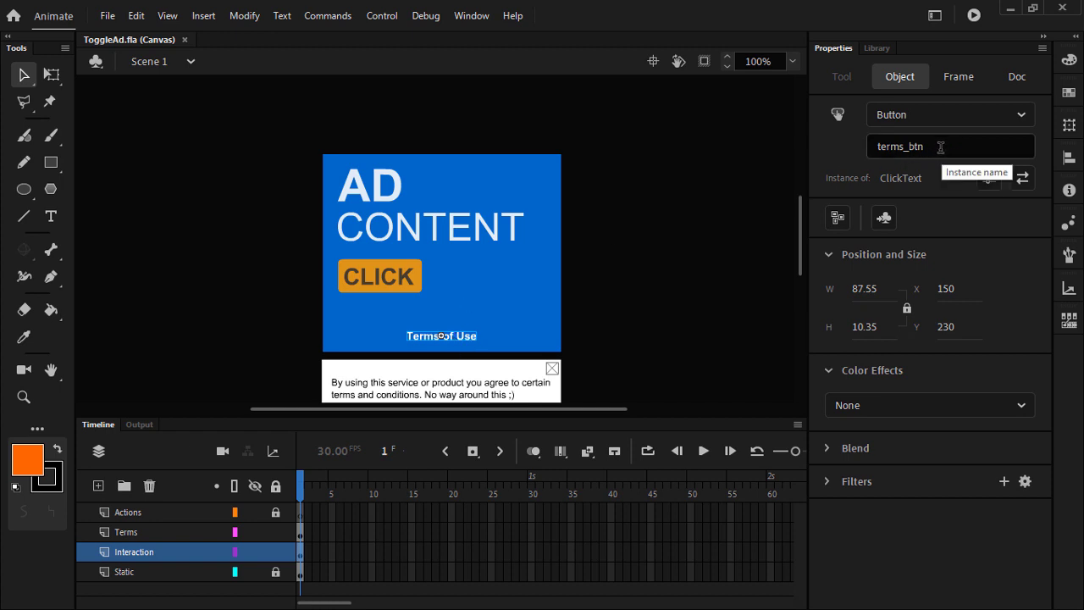
{"action": "left_click", "coordinate": [152, 531]}
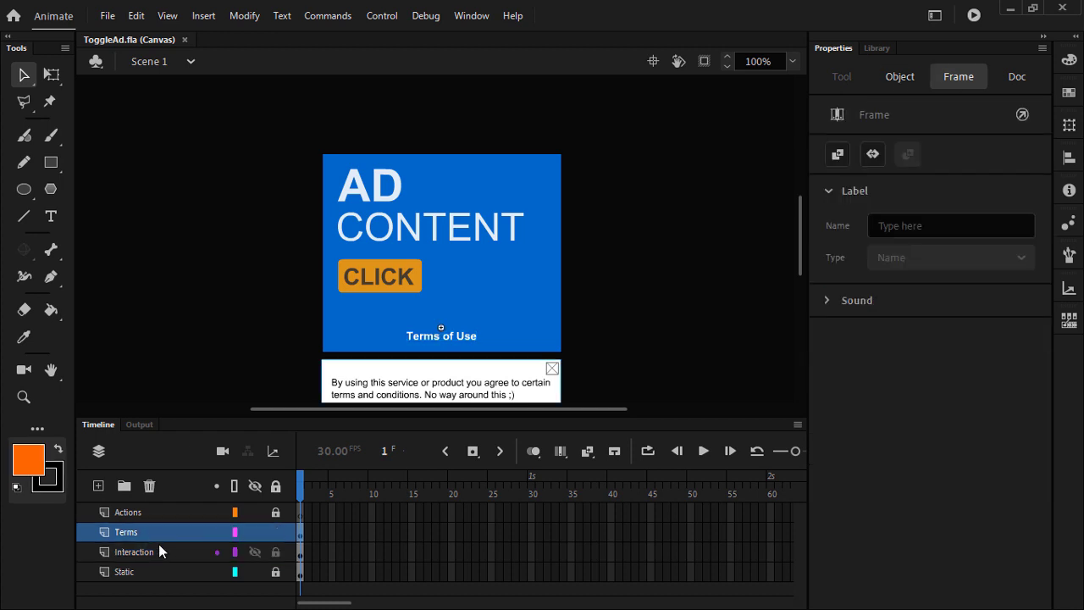
{"action": "left_click", "coordinate": [160, 547]}
{"action": "left_click", "coordinate": [158, 540]}
Lock the Terms and Interaction layers
{"action": "left_click", "coordinate": [166, 552]}
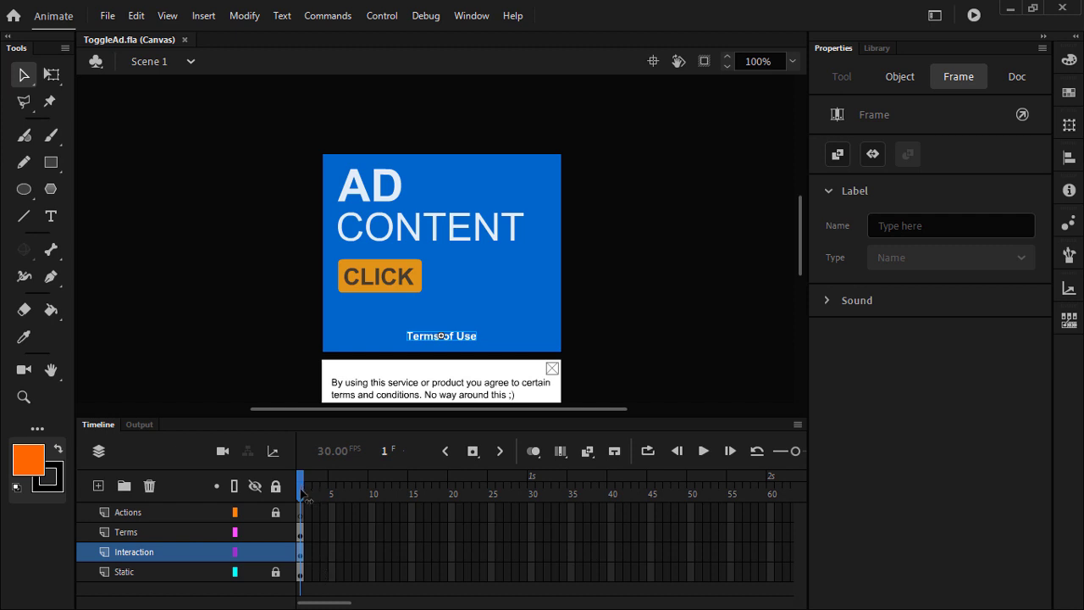
{"action": "left_click", "coordinate": [276, 551]}
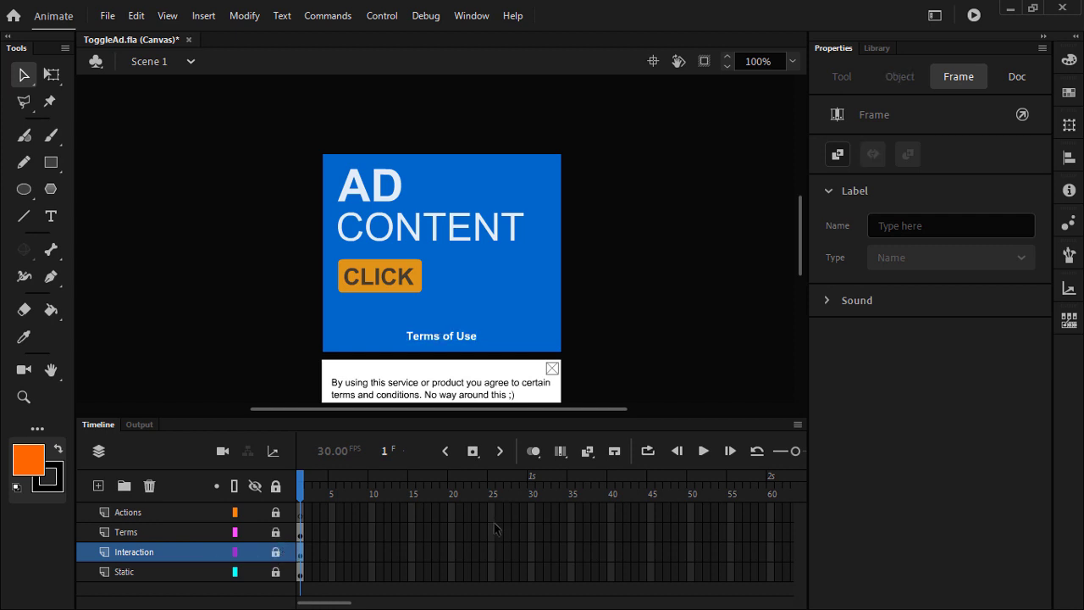
{"action": "left_click", "coordinate": [173, 575]}
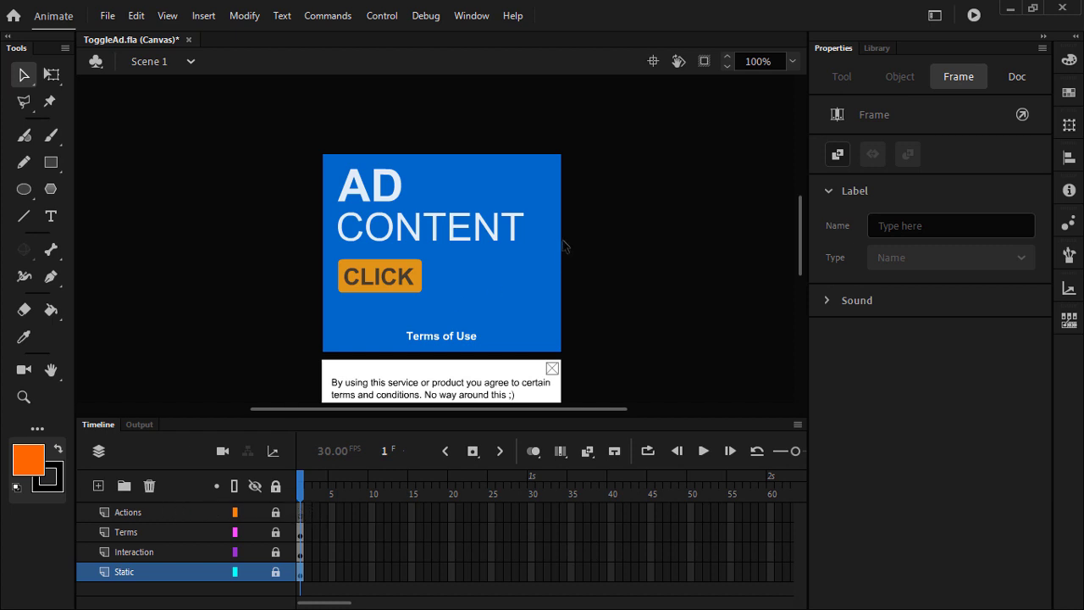
Test the ad in the browser, and return to the Animate timeline
{"action": "left_click", "coordinate": [974, 15]}
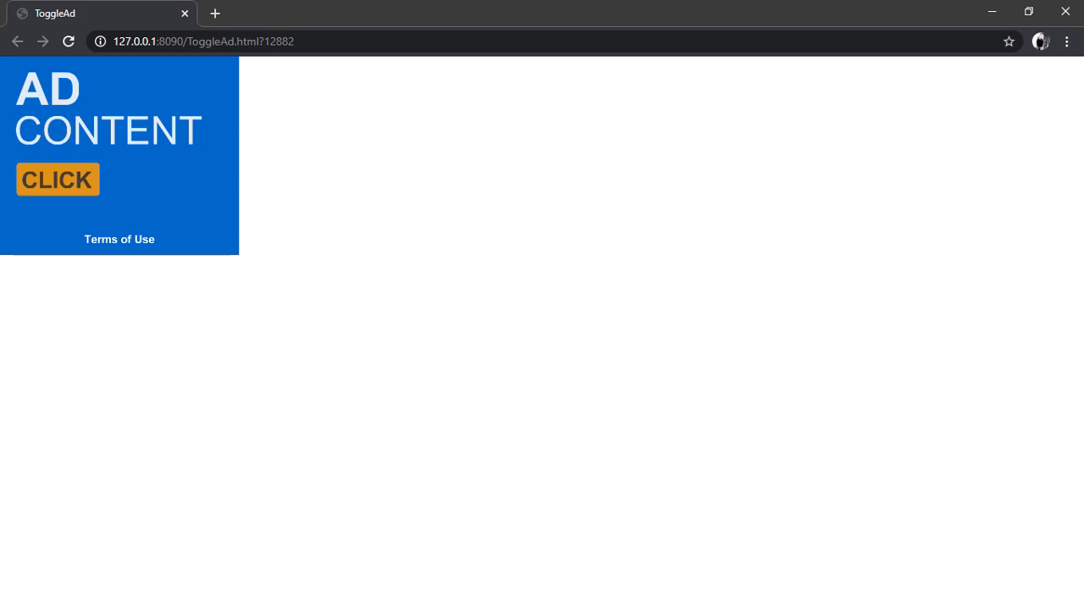
{"action": "key", "text": "alt+Tab"}
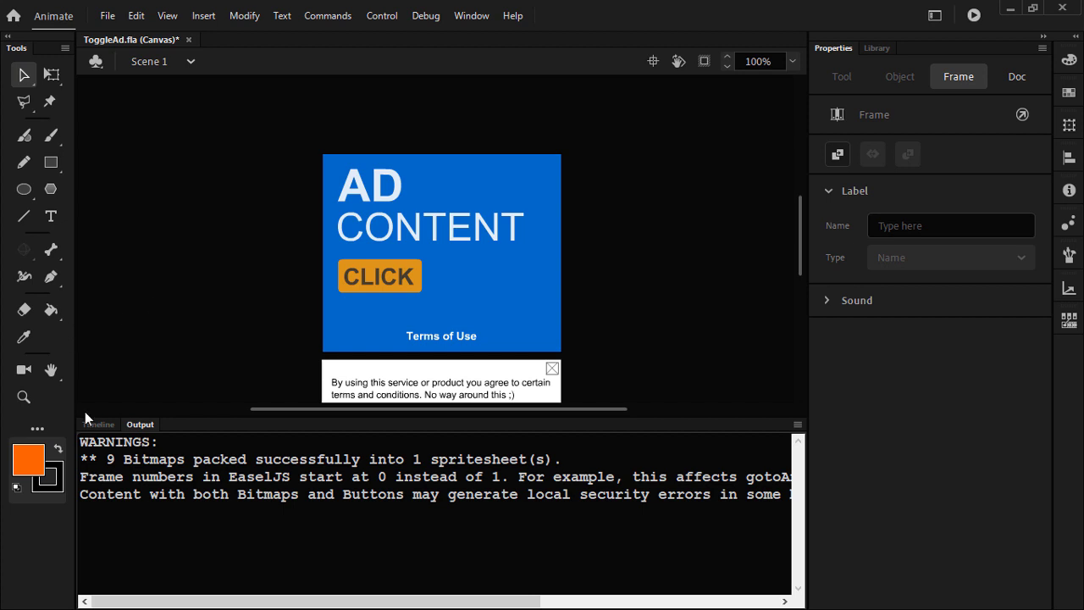
{"action": "left_click", "coordinate": [103, 427]}
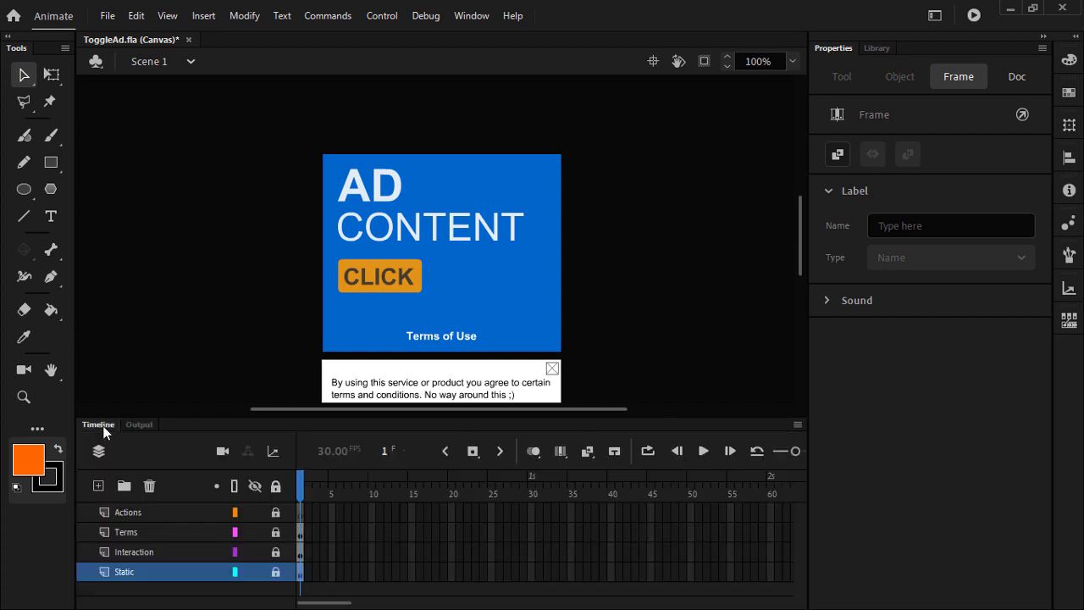
Open the code editor for frame 1 of the Actions layer and move it over the stage
{"action": "left_click", "coordinate": [299, 513]}
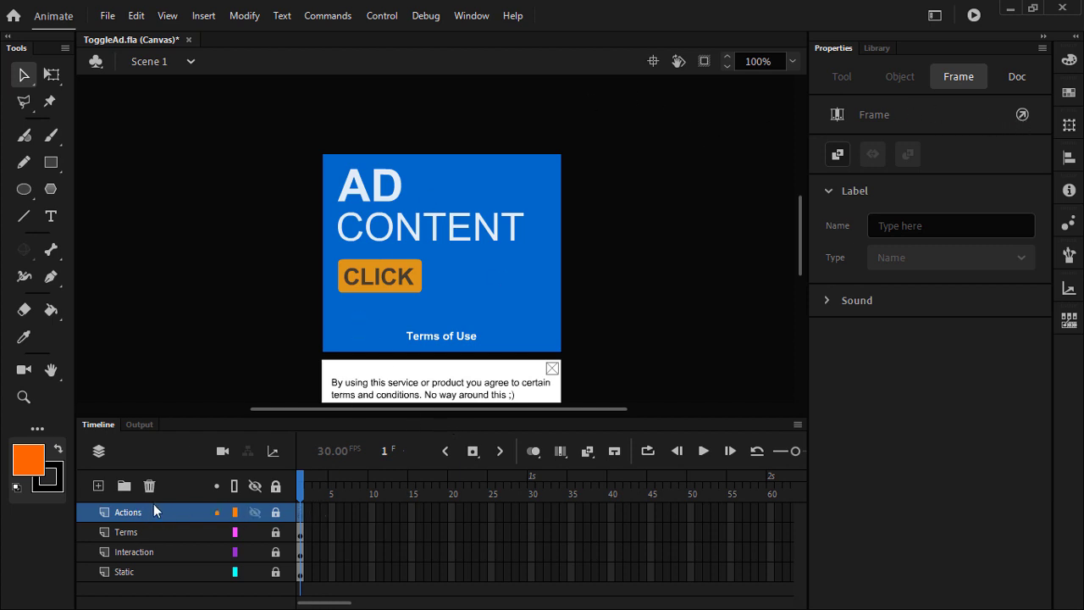
{"action": "left_click", "coordinate": [1023, 115]}
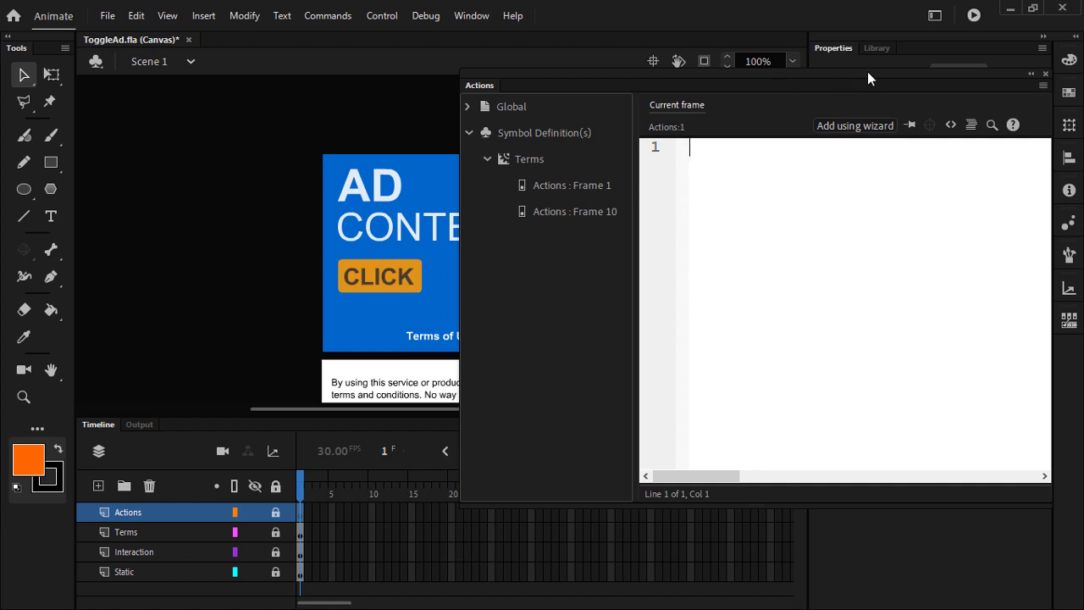
{"action": "left_click_drag", "start_coordinate": [852, 77], "coordinate": [595, 80]}
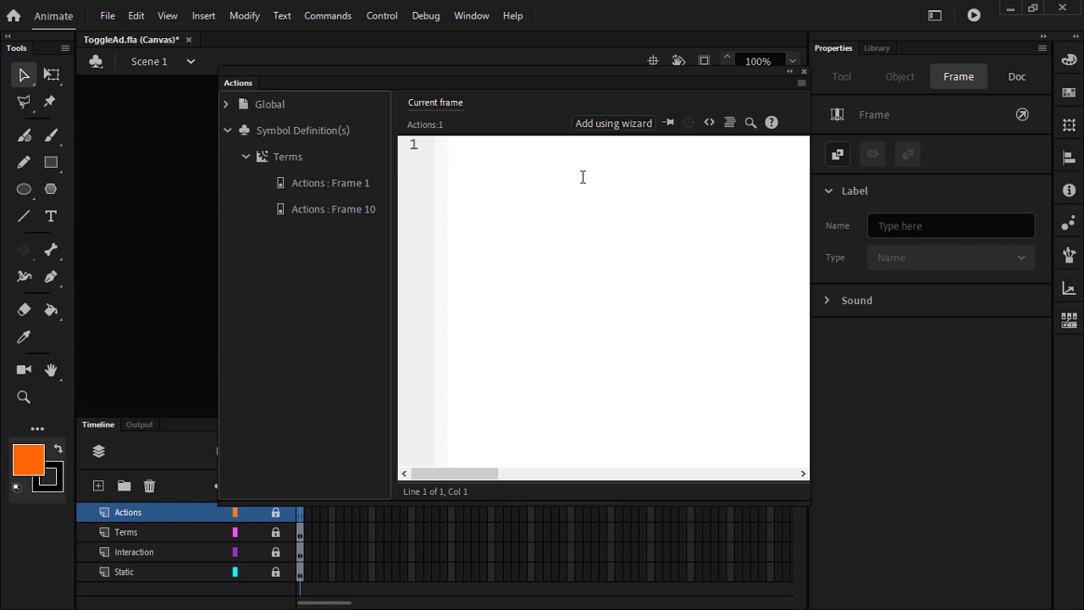
Use the code wizard to add a Play action for the terms clip, triggered On Mouse Click of terms_btn
{"action": "left_click", "coordinate": [618, 123]}
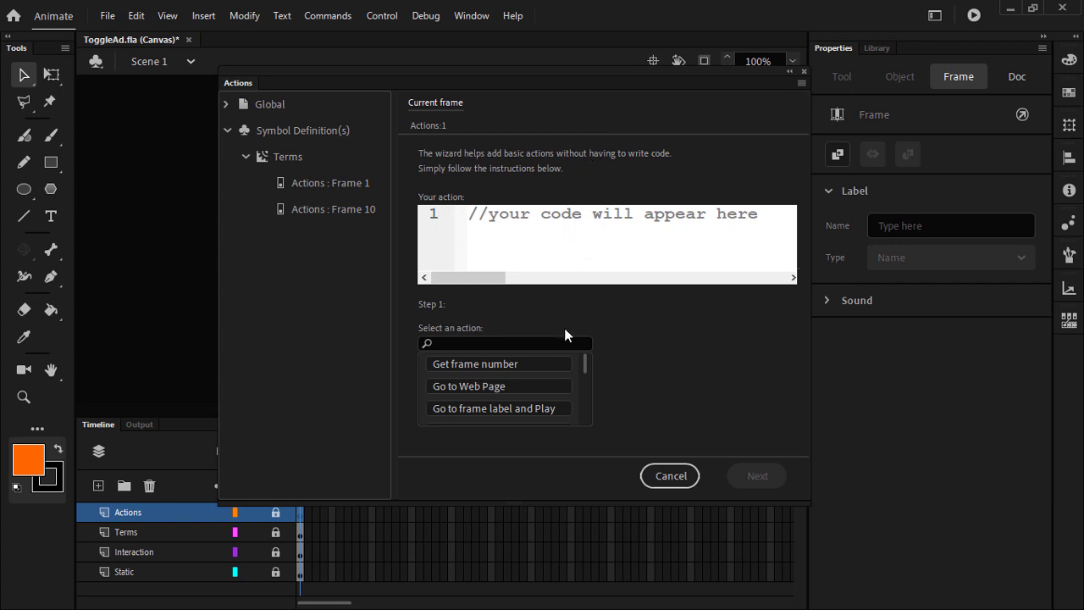
{"action": "left_click", "coordinate": [479, 341]}
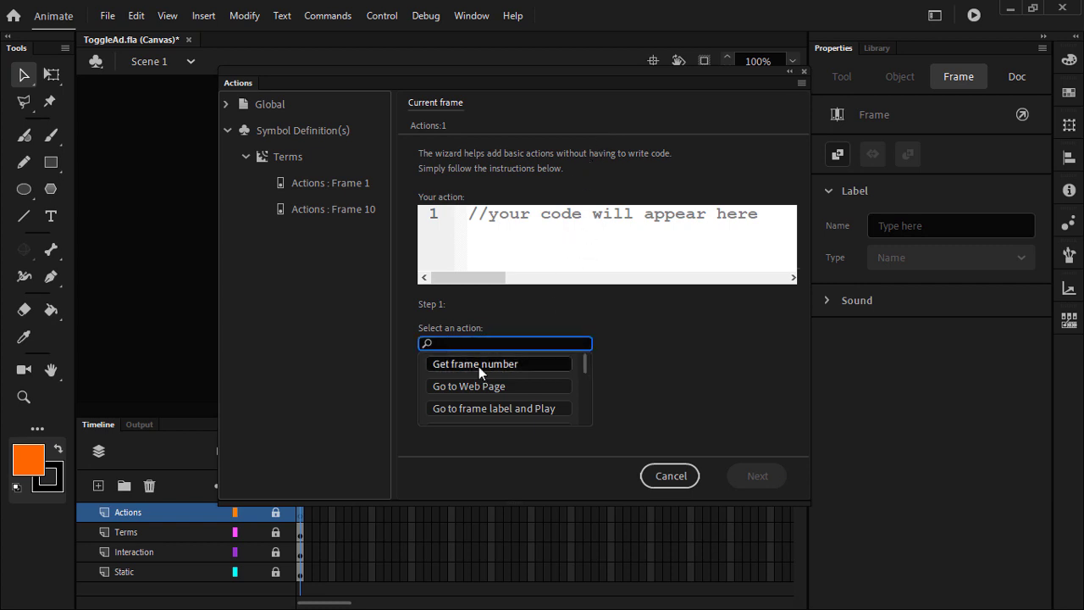
{"action": "type", "text": "play"}
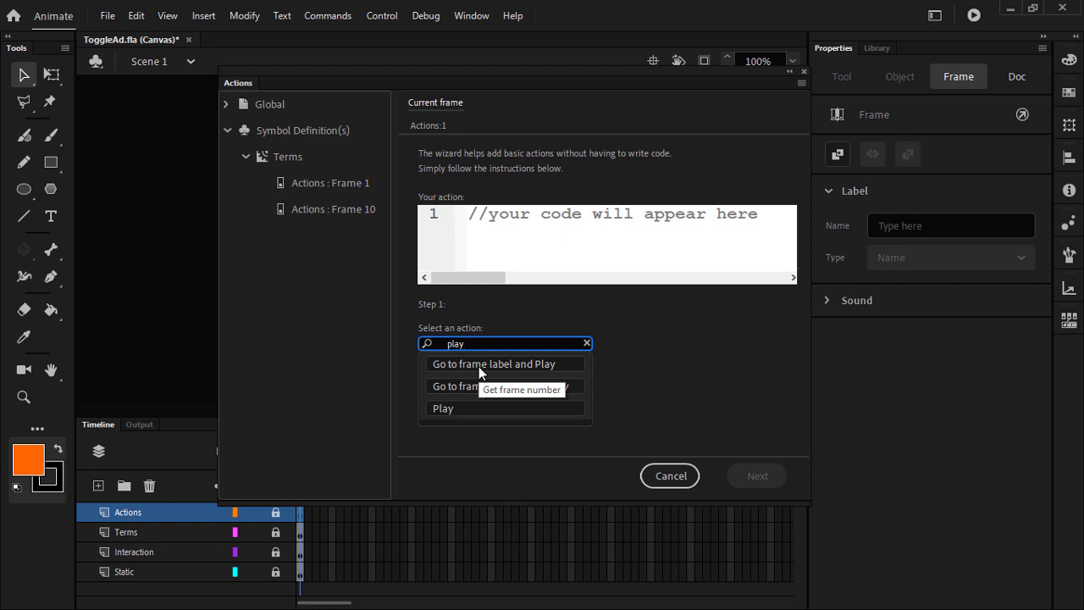
{"action": "left_click", "coordinate": [454, 408]}
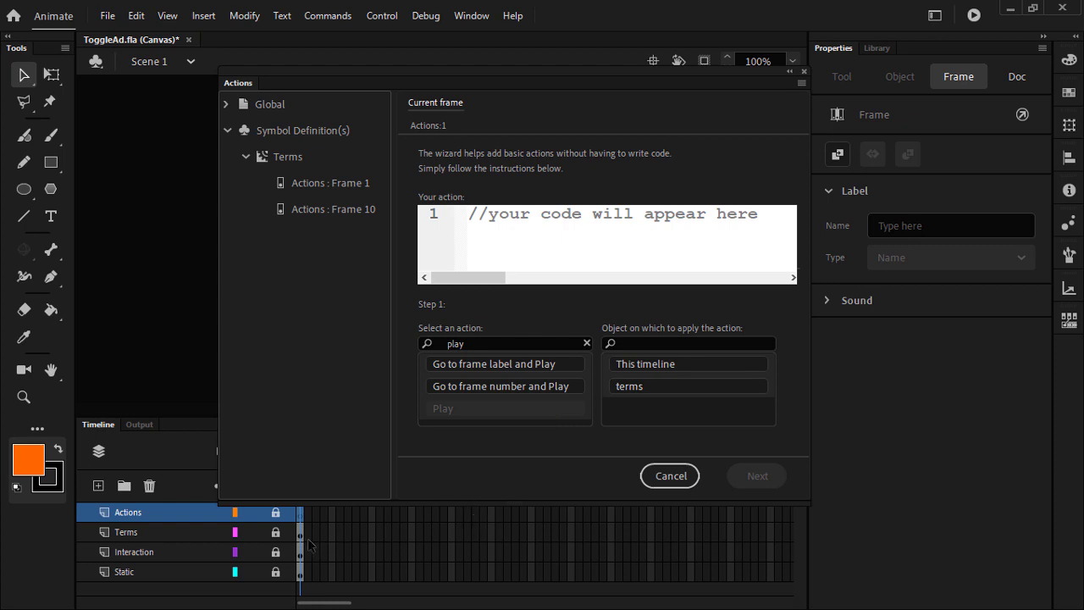
{"action": "left_click", "coordinate": [653, 386]}
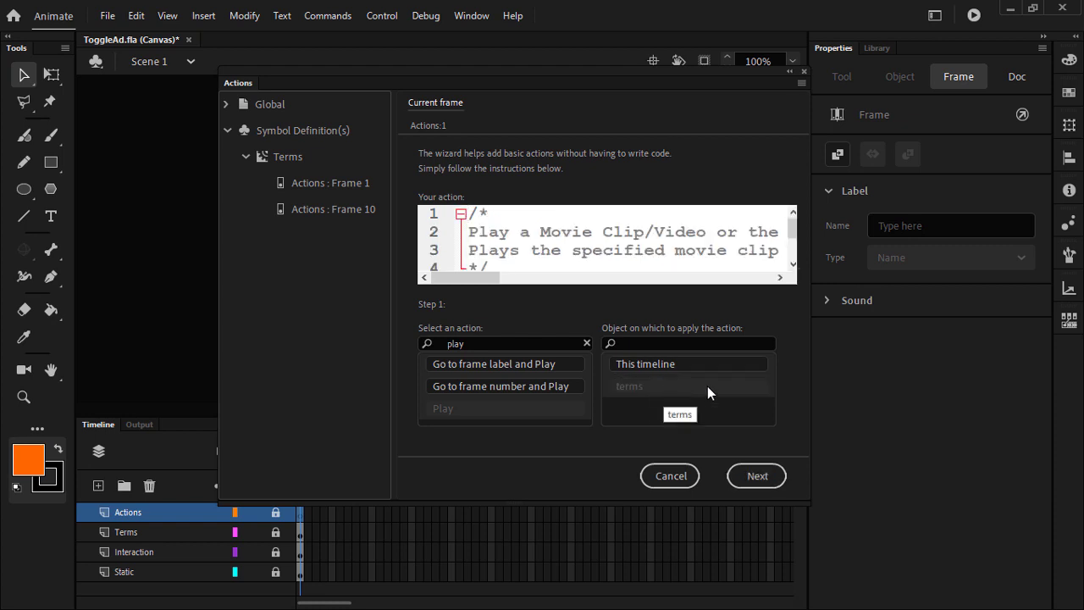
{"action": "left_click", "coordinate": [758, 477]}
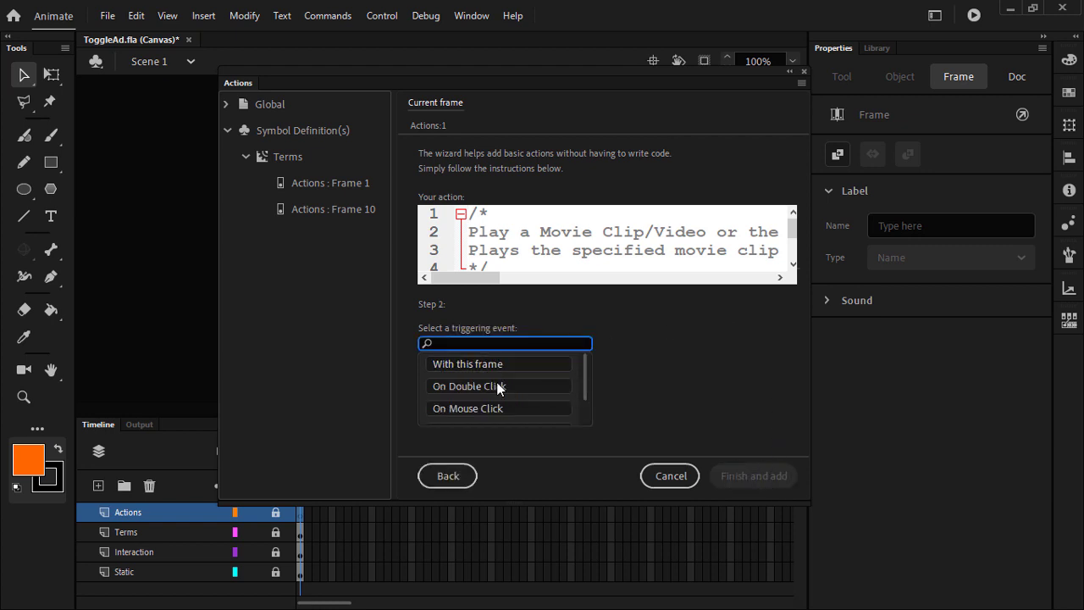
{"action": "left_click", "coordinate": [470, 409]}
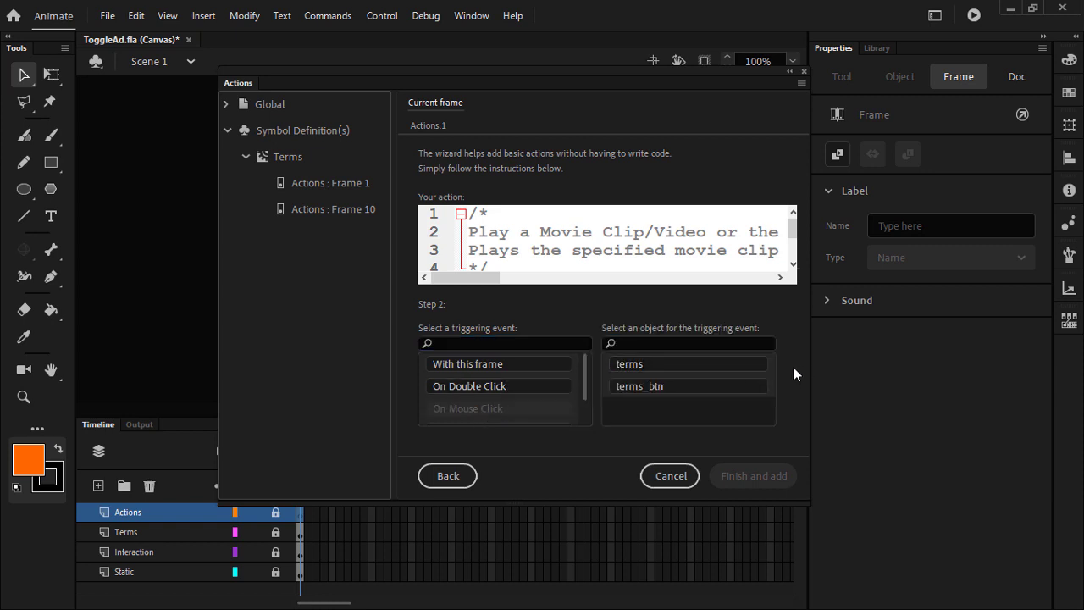
{"action": "left_click", "coordinate": [662, 387]}
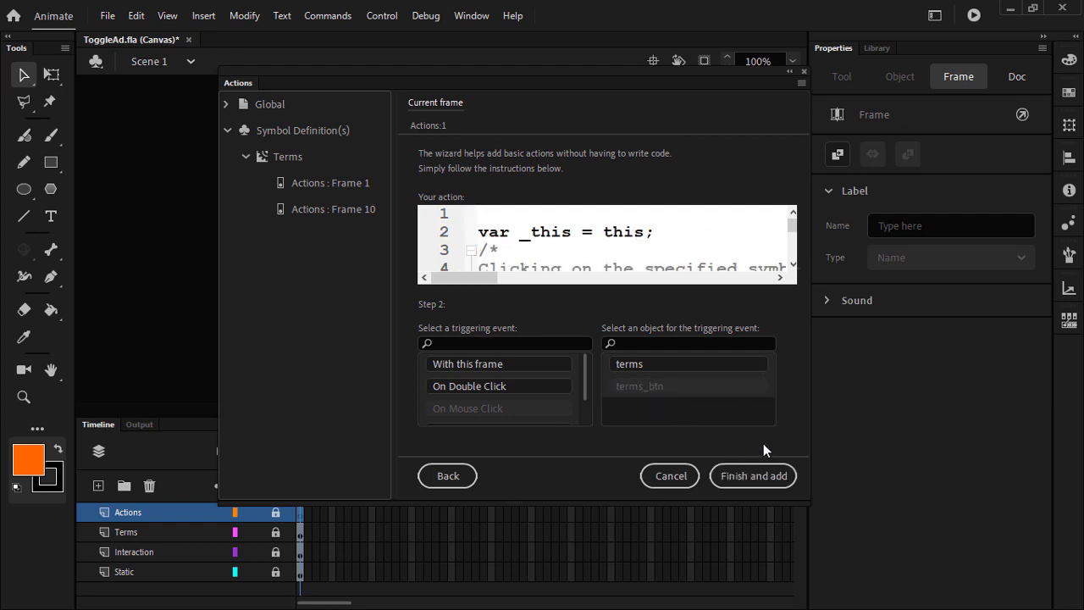
{"action": "left_click", "coordinate": [762, 476]}
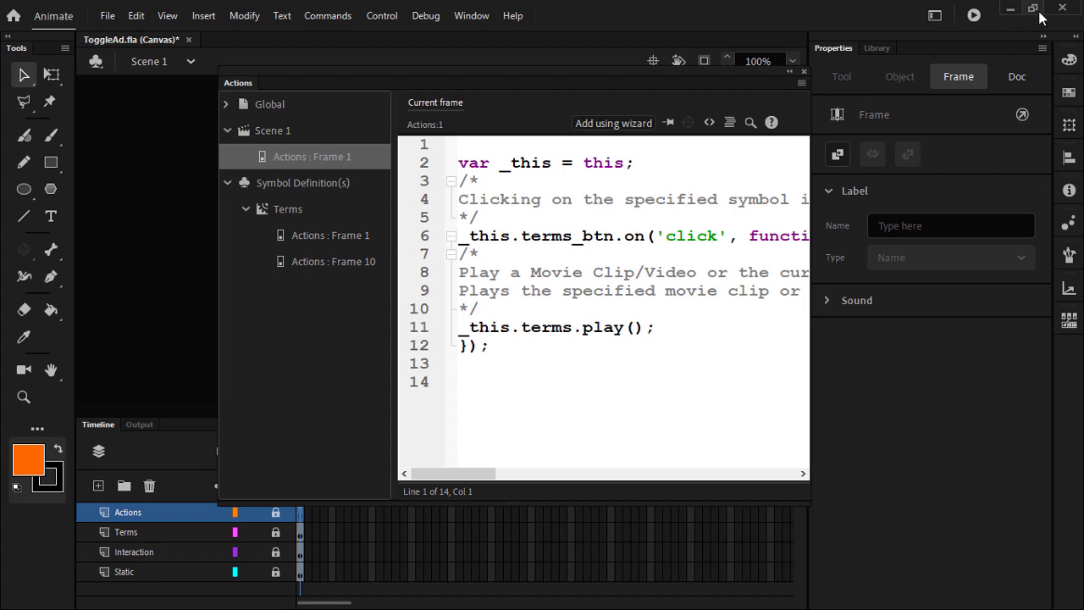
Test the ad in the browser by activating Terms of Use, and return to the Animate code editor
{"action": "left_click", "coordinate": [974, 15]}
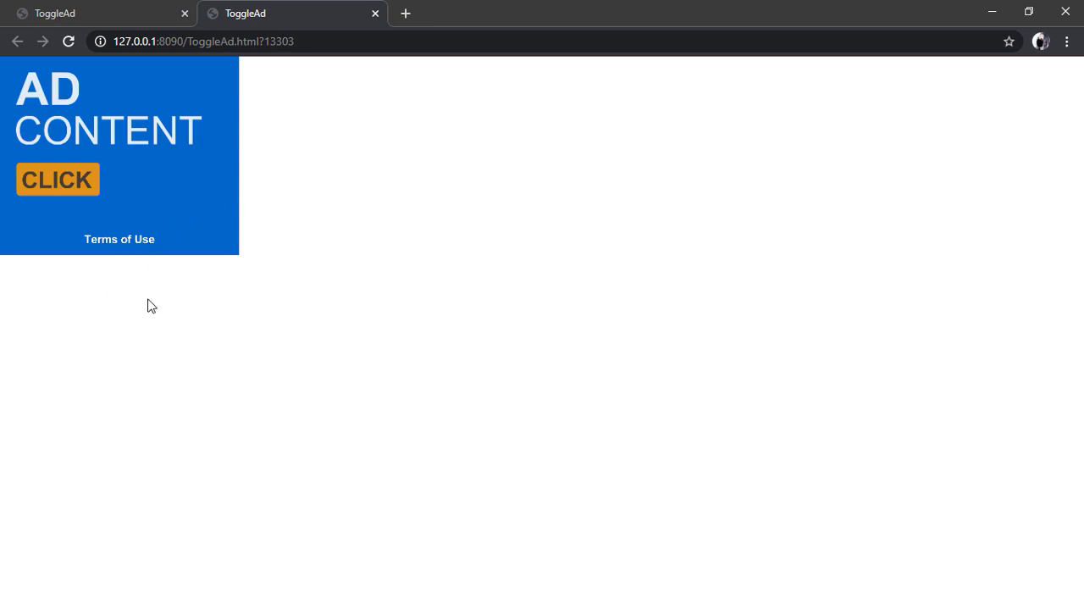
{"action": "left_click", "coordinate": [124, 241]}
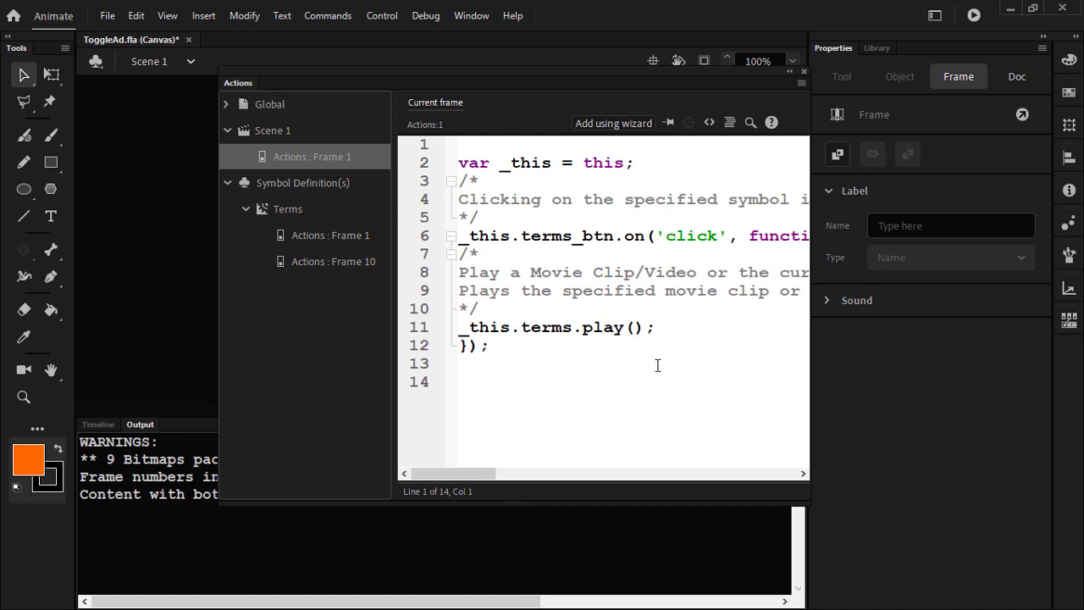
Use the code wizard to add a second Play action for the terms clip, triggered On Mouse Click of terms itself
{"action": "left_click", "coordinate": [610, 123]}
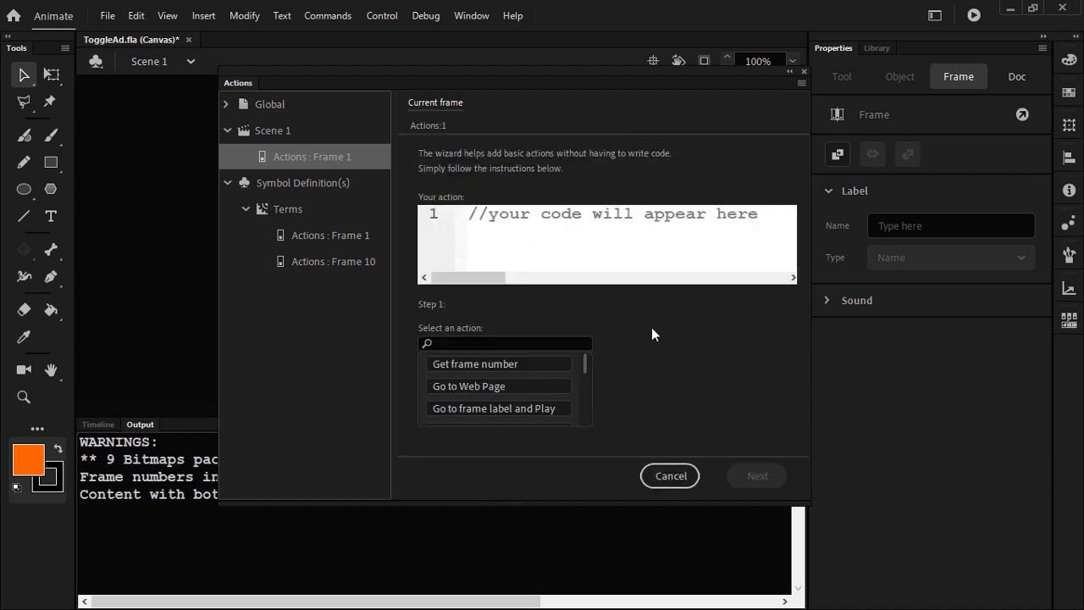
{"action": "left_click", "coordinate": [547, 342]}
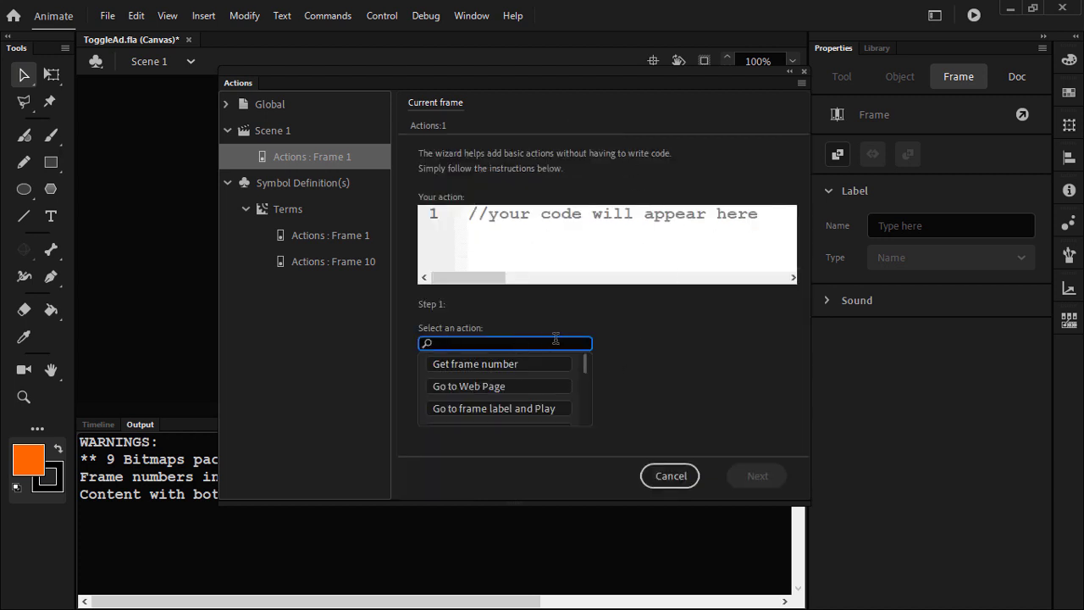
{"action": "type", "text": "play"}
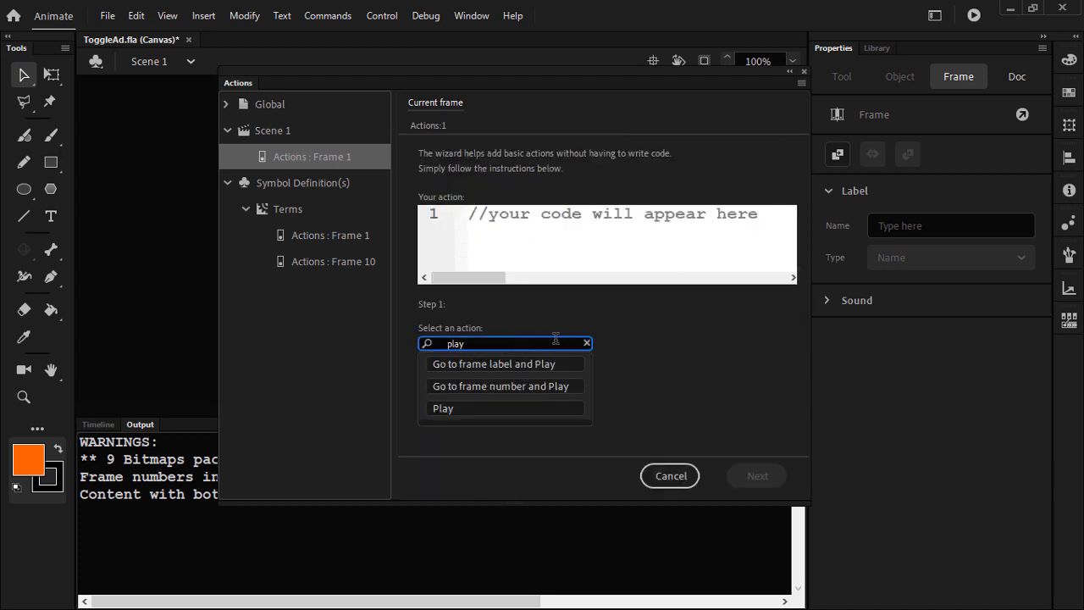
{"action": "left_click", "coordinate": [450, 408]}
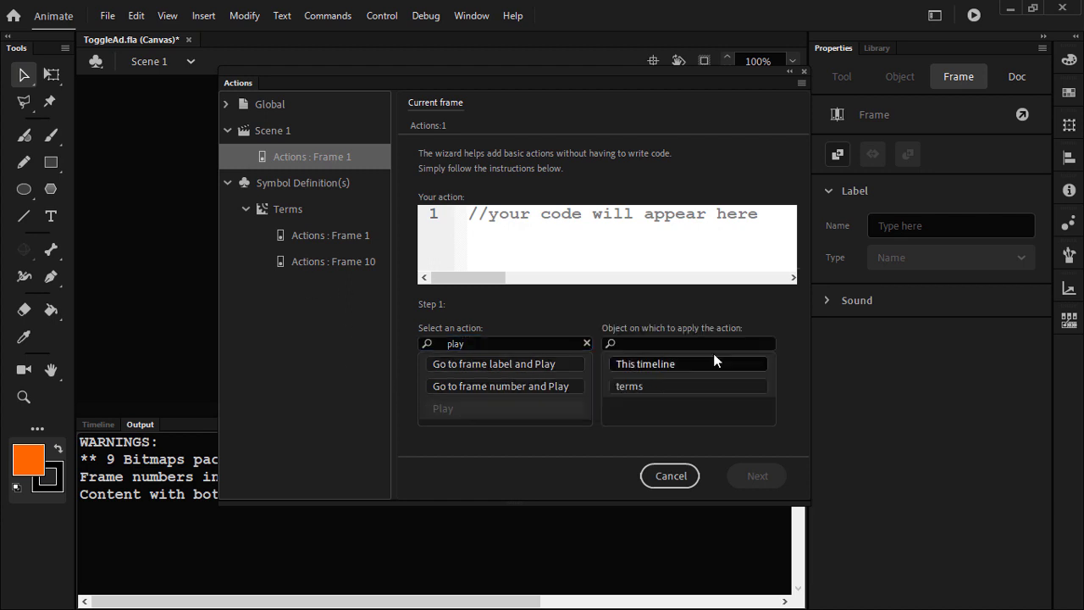
{"action": "left_click", "coordinate": [648, 386]}
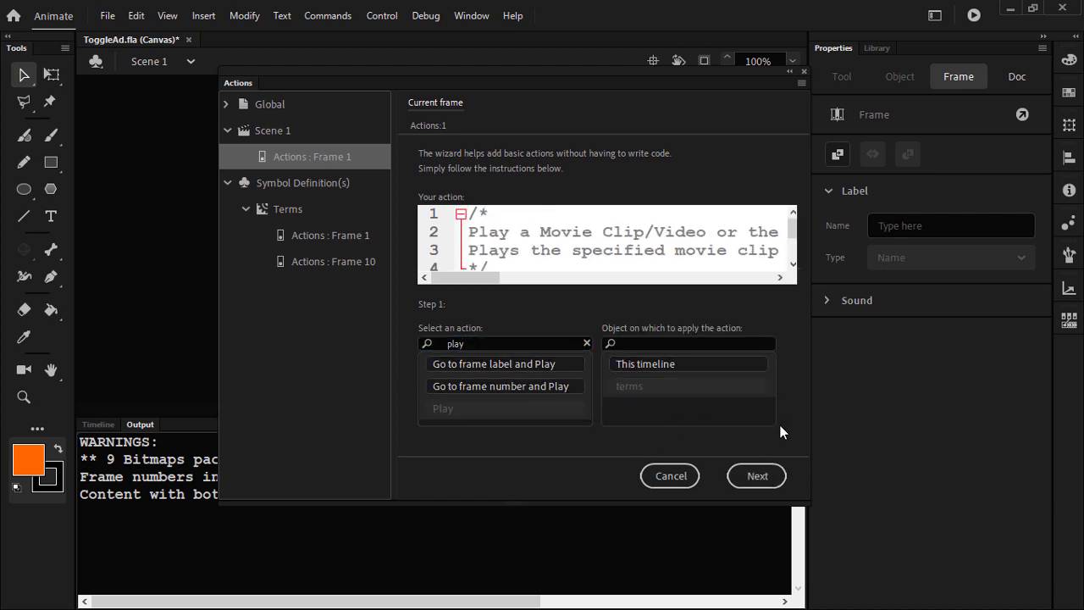
{"action": "left_click", "coordinate": [761, 475]}
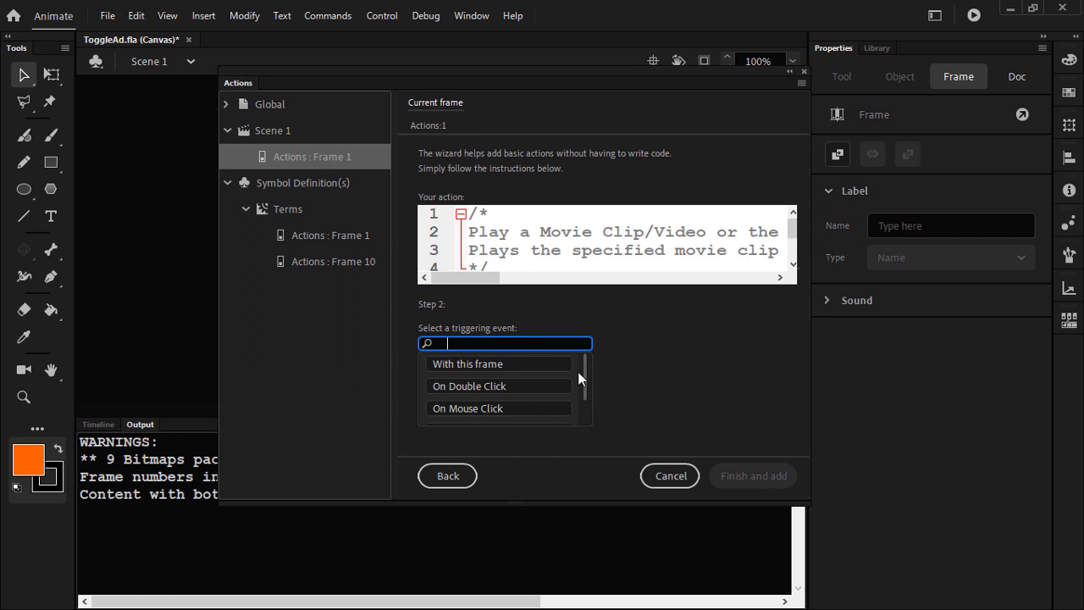
{"action": "left_click", "coordinate": [495, 410]}
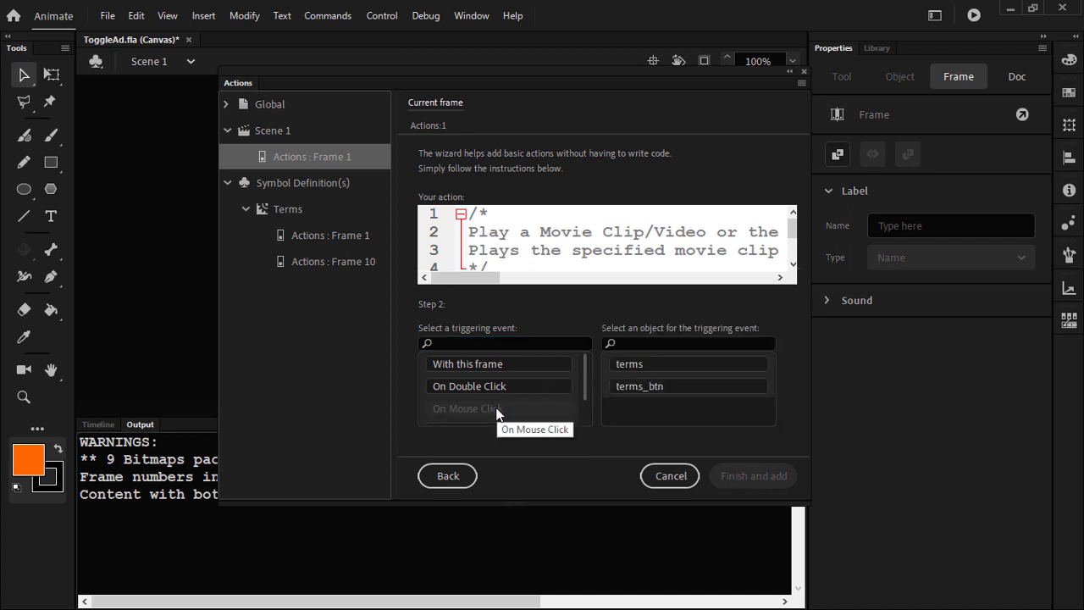
{"action": "left_click", "coordinate": [658, 365]}
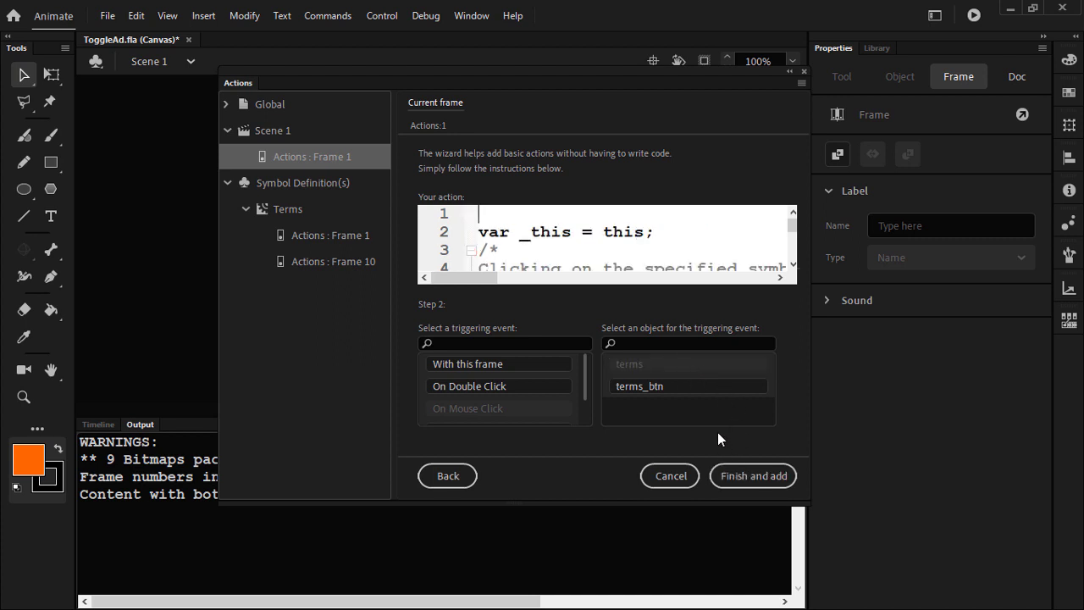
{"action": "left_click", "coordinate": [752, 475]}
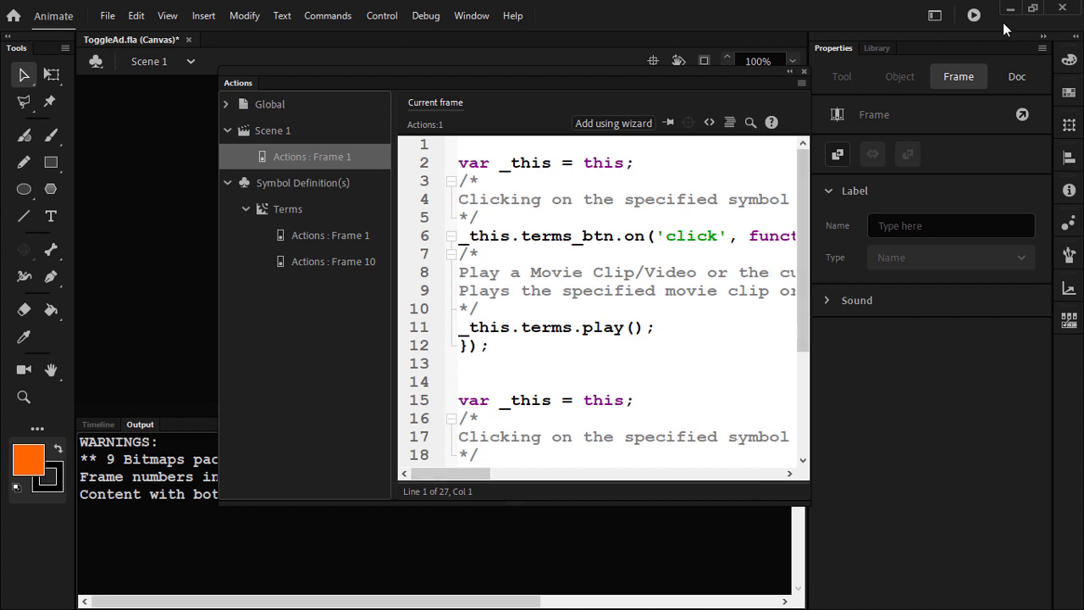
Test opening the terms panel with Terms of Use and closing it several times in the browser, and return to Animate
{"action": "left_click", "coordinate": [974, 15]}
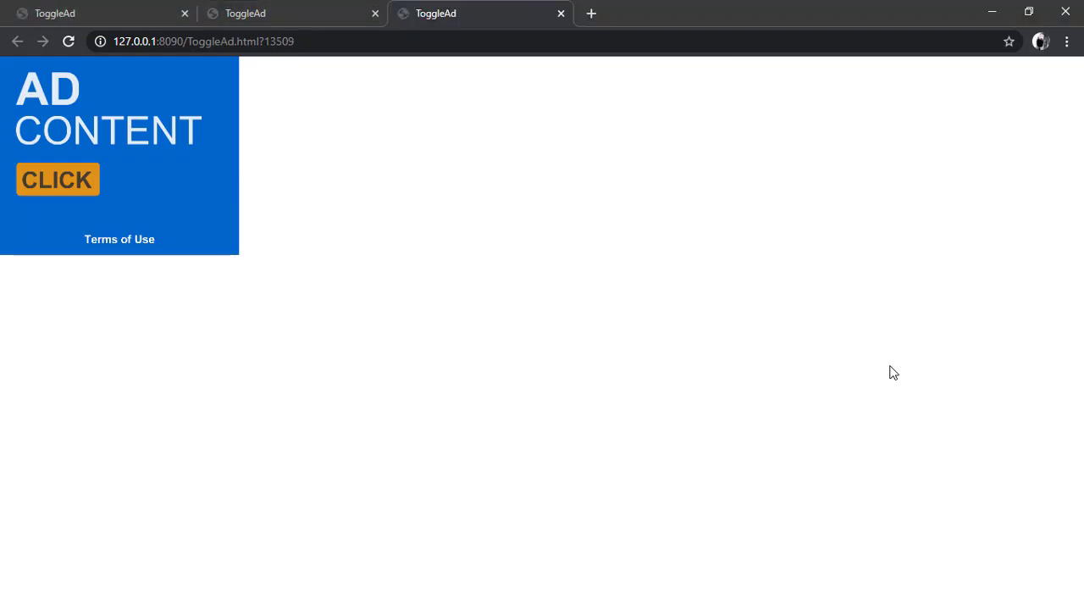
{"action": "left_click", "coordinate": [112, 242]}
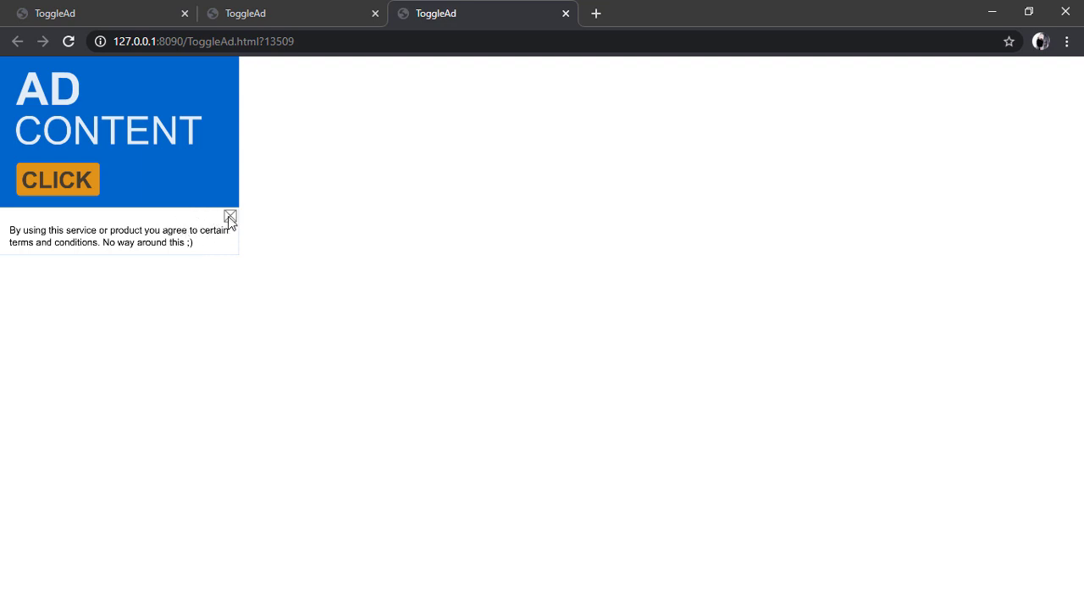
{"action": "left_click", "coordinate": [229, 216]}
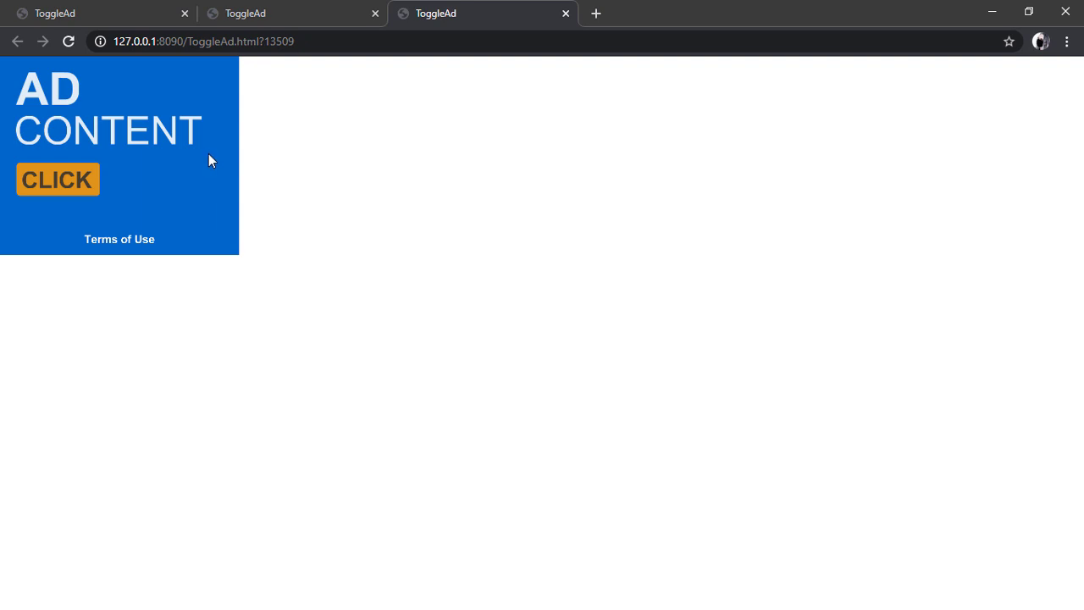
{"action": "left_click", "coordinate": [127, 240]}
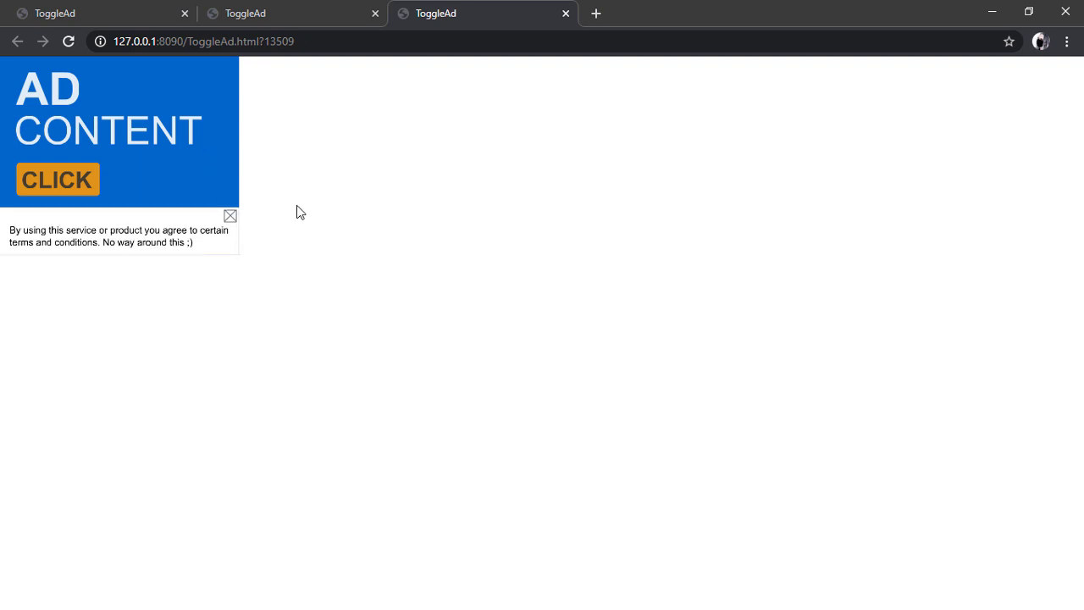
{"action": "left_click", "coordinate": [229, 218]}
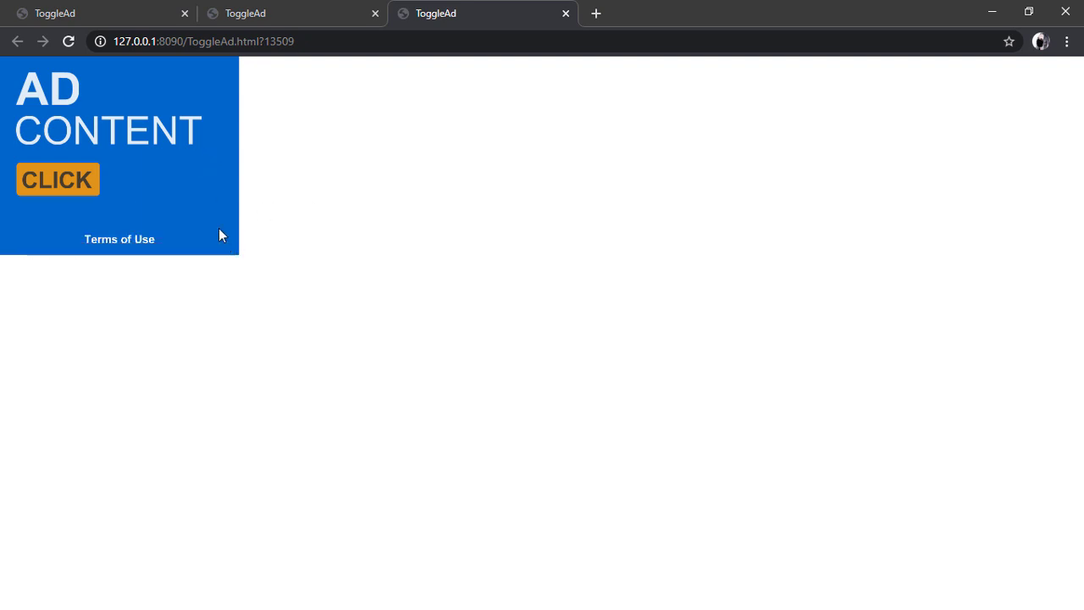
{"action": "left_click", "coordinate": [125, 243]}
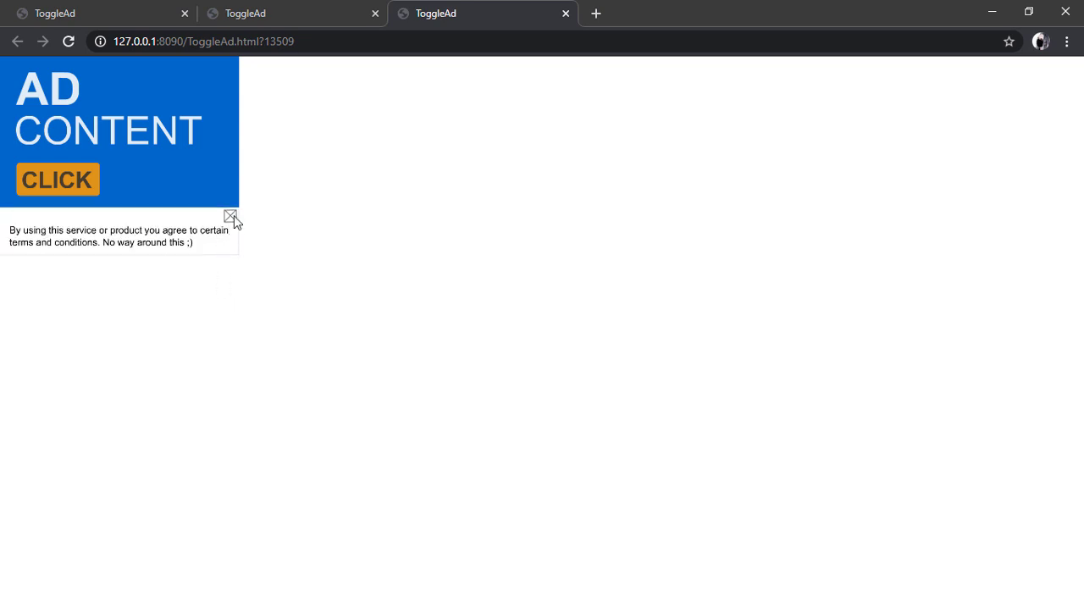
{"action": "left_click", "coordinate": [227, 217]}
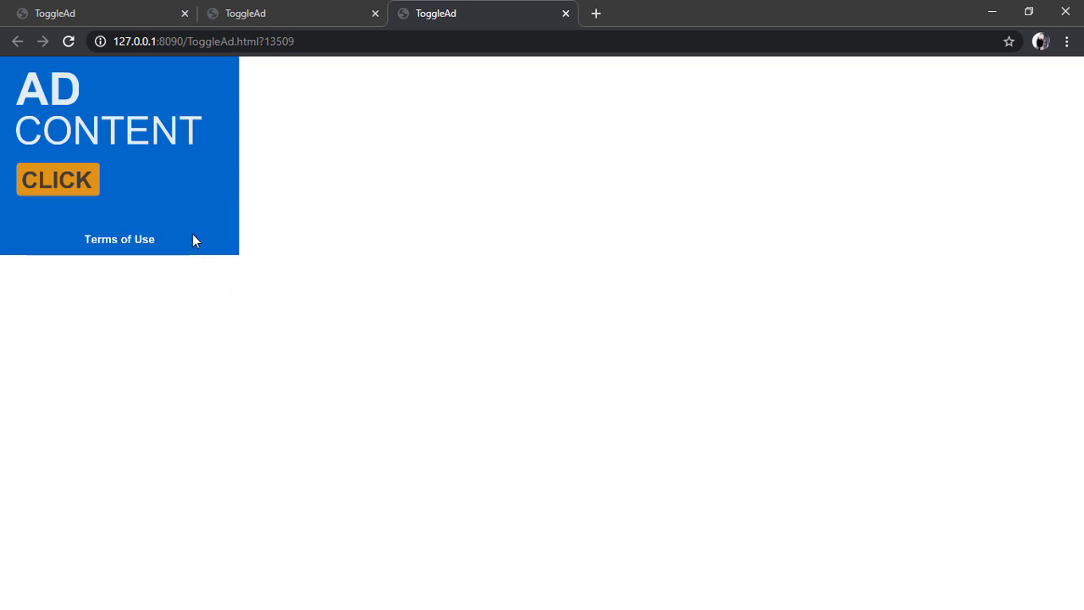
{"action": "left_click", "coordinate": [146, 240]}
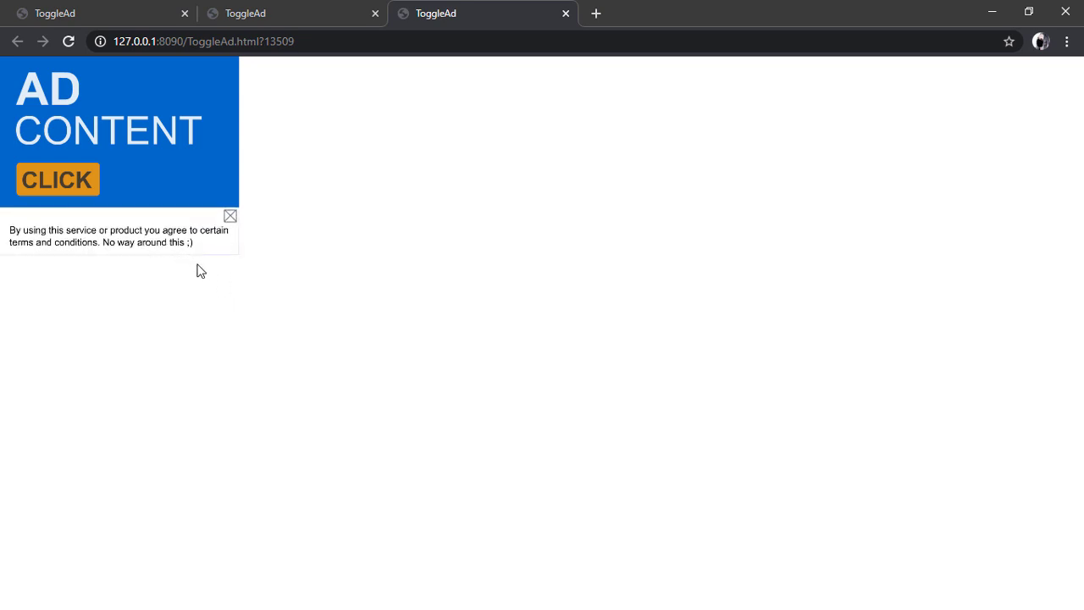
{"action": "left_click", "coordinate": [229, 217]}
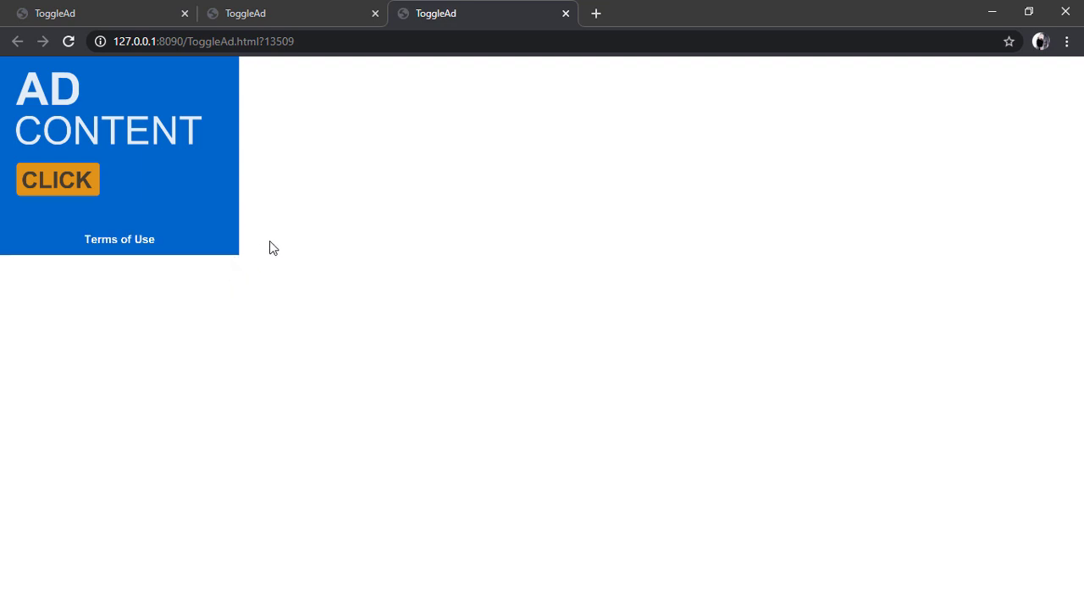
{"action": "left_click", "coordinate": [992, 12]}
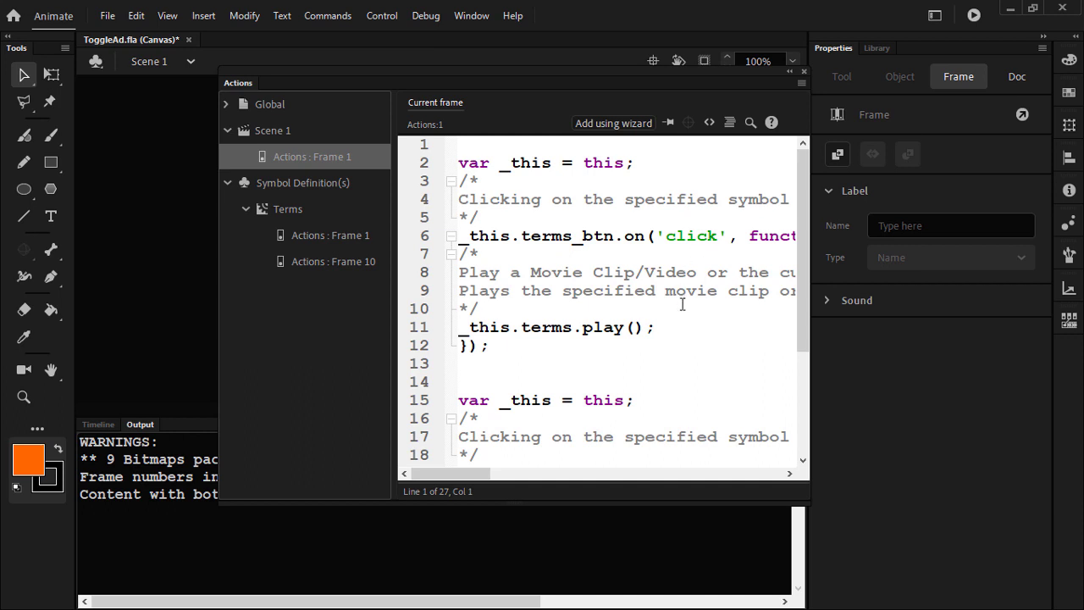
Delete the wizard's comment text above and inside the terms_btn click handler
{"action": "left_click", "coordinate": [684, 334]}
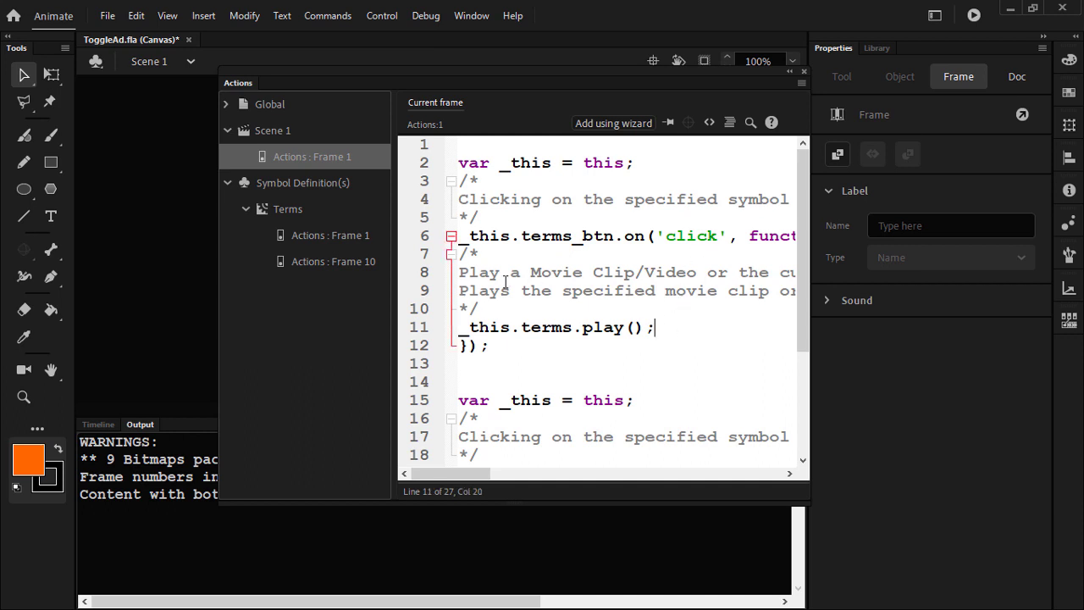
{"action": "left_click_drag", "start_coordinate": [495, 307], "coordinate": [441, 273]}
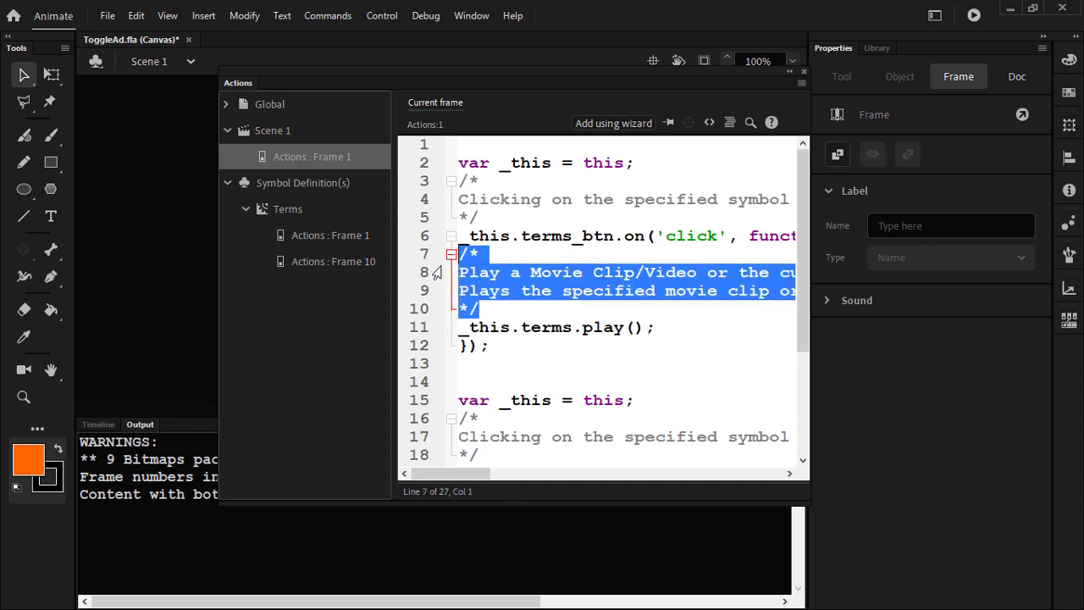
{"action": "key", "text": "BackSpace"}
{"action": "key", "text": "BackSpace"}
{"action": "left_click_drag", "start_coordinate": [498, 217], "coordinate": [456, 199]}
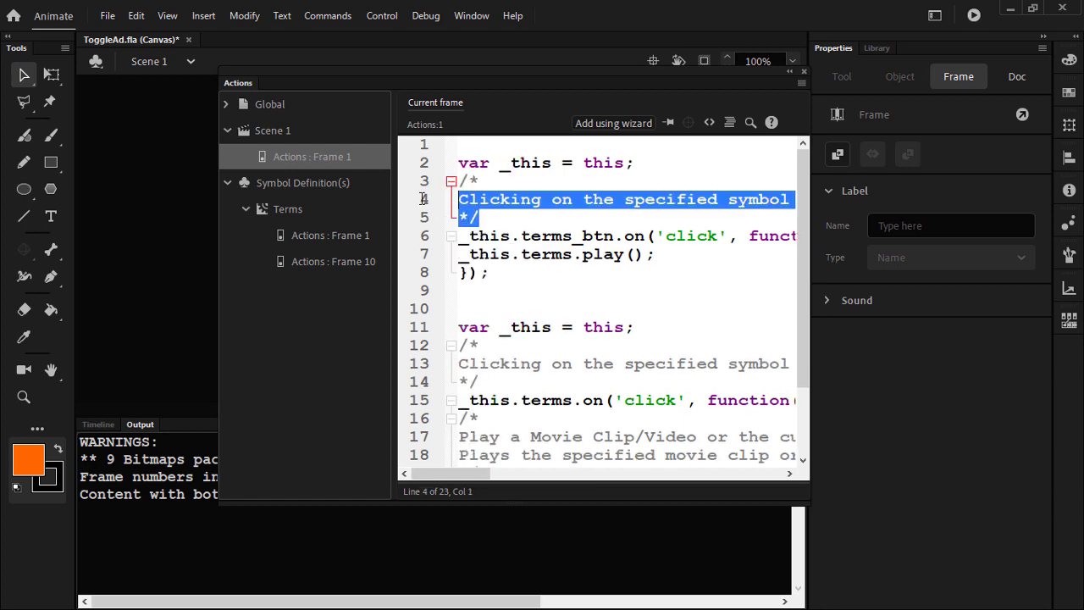
{"action": "key", "text": "BackSpace"}
Move and enlarge the code editor, and delete the comment above the terms click handler plus the stray comment opener above the terms_btn handler
{"action": "left_click_drag", "start_coordinate": [580, 82], "coordinate": [454, 61]}
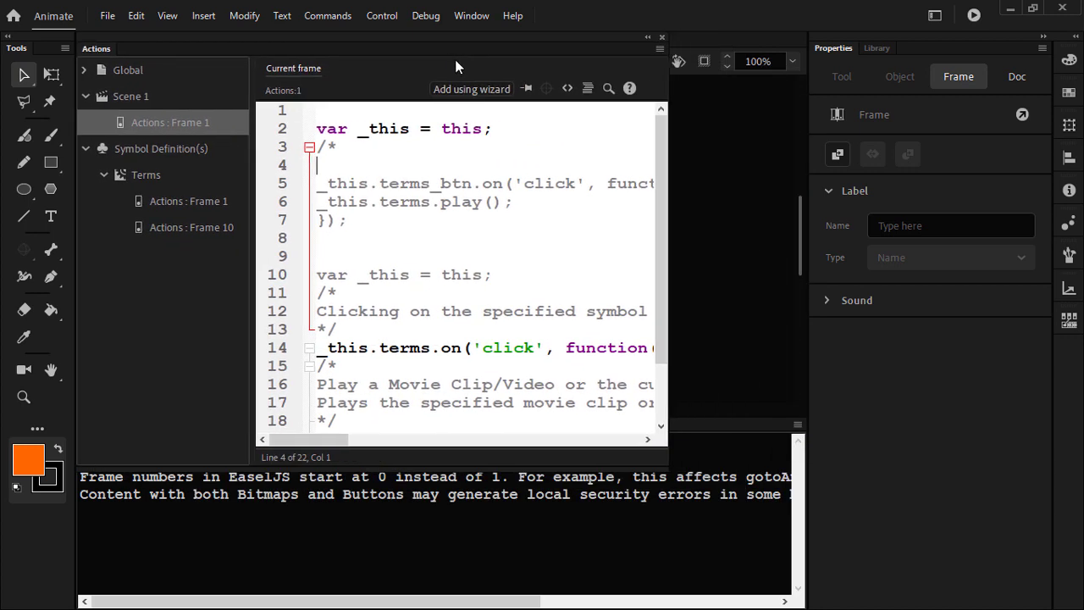
{"action": "left_click_drag", "start_coordinate": [899, 509], "coordinate": [957, 533]}
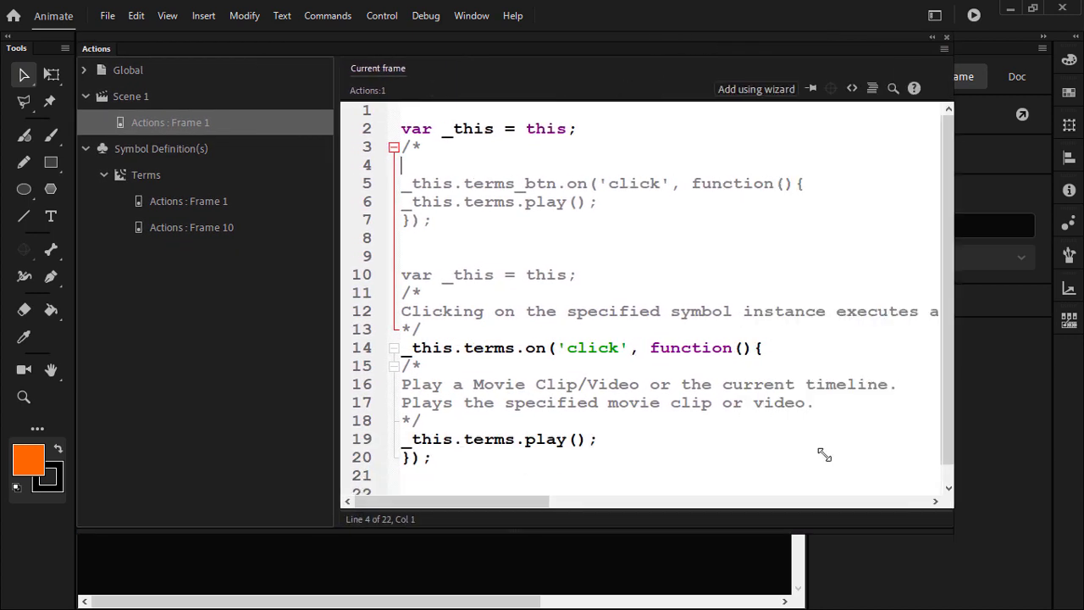
{"action": "left_click_drag", "start_coordinate": [424, 330], "coordinate": [400, 293]}
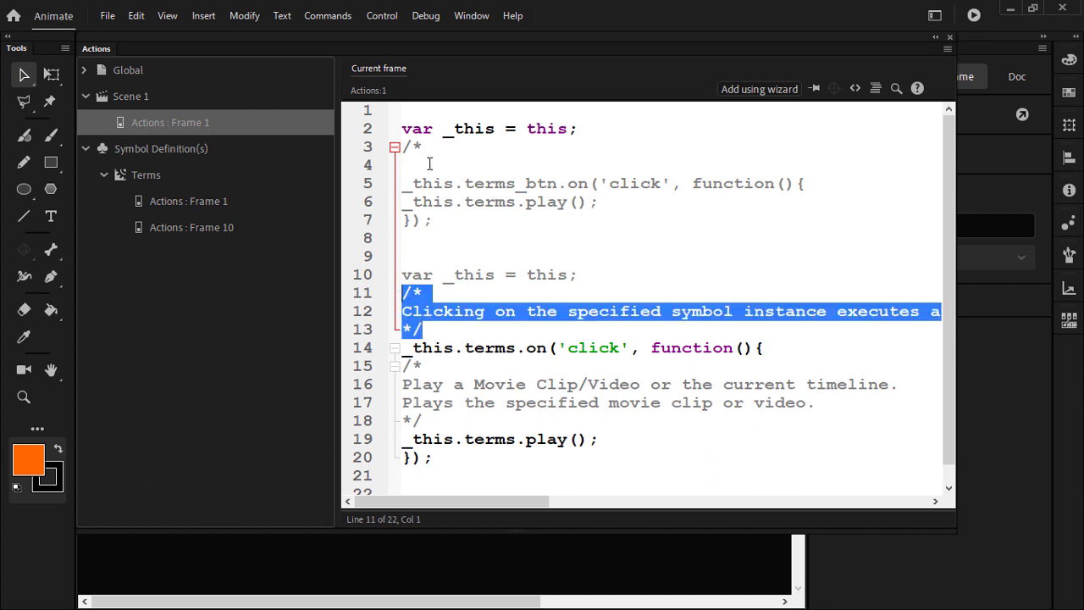
{"action": "key", "text": "BackSpace"}
{"action": "left_click_drag", "start_coordinate": [423, 165], "coordinate": [398, 147]}
{"action": "key", "text": "BackSpace"}
{"action": "key", "text": "BackSpace"}
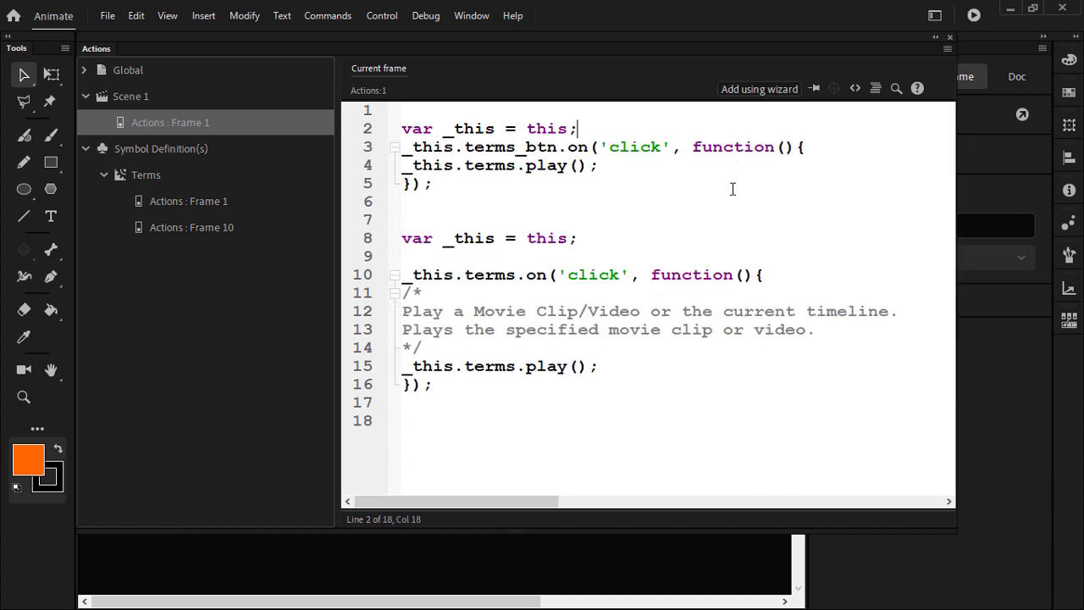
Delete the Play comment inside the terms click handler and the surplus blank lines above and below its var _this line
{"action": "left_click", "coordinate": [435, 258]}
{"action": "key", "text": "BackSpace"}
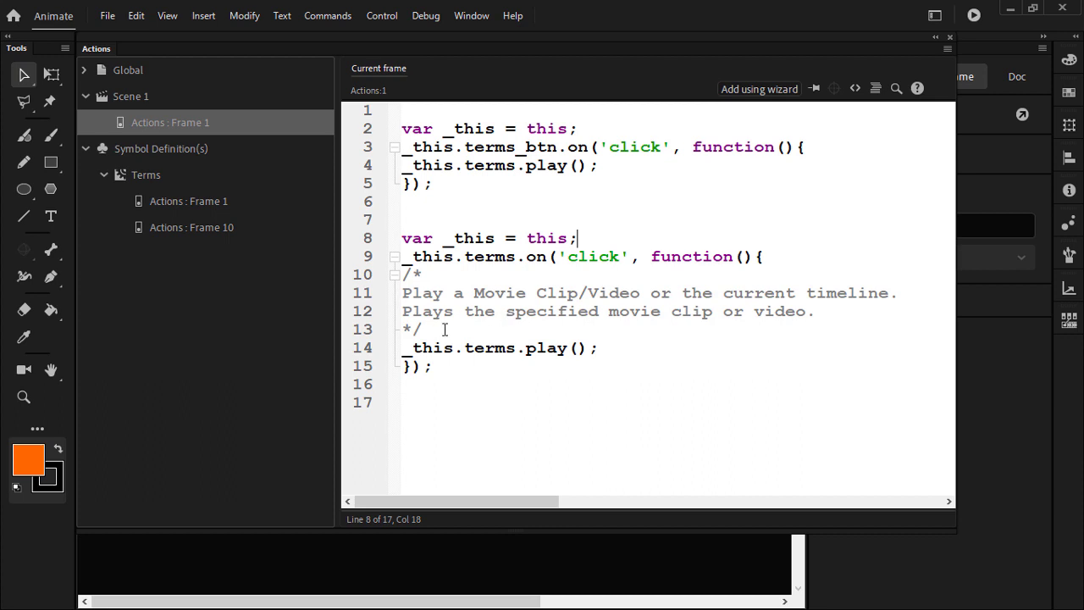
{"action": "left_click_drag", "start_coordinate": [442, 329], "coordinate": [399, 274]}
{"action": "key", "text": "BackSpace"}
{"action": "key", "text": "BackSpace"}
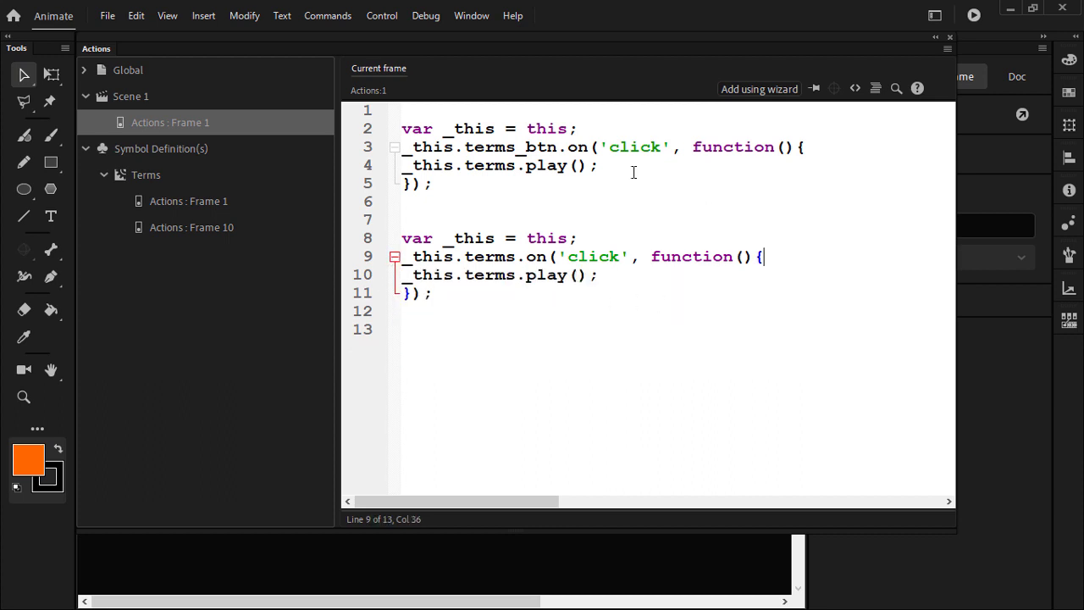
{"action": "left_click", "coordinate": [437, 220]}
{"action": "key", "text": "BackSpace"}
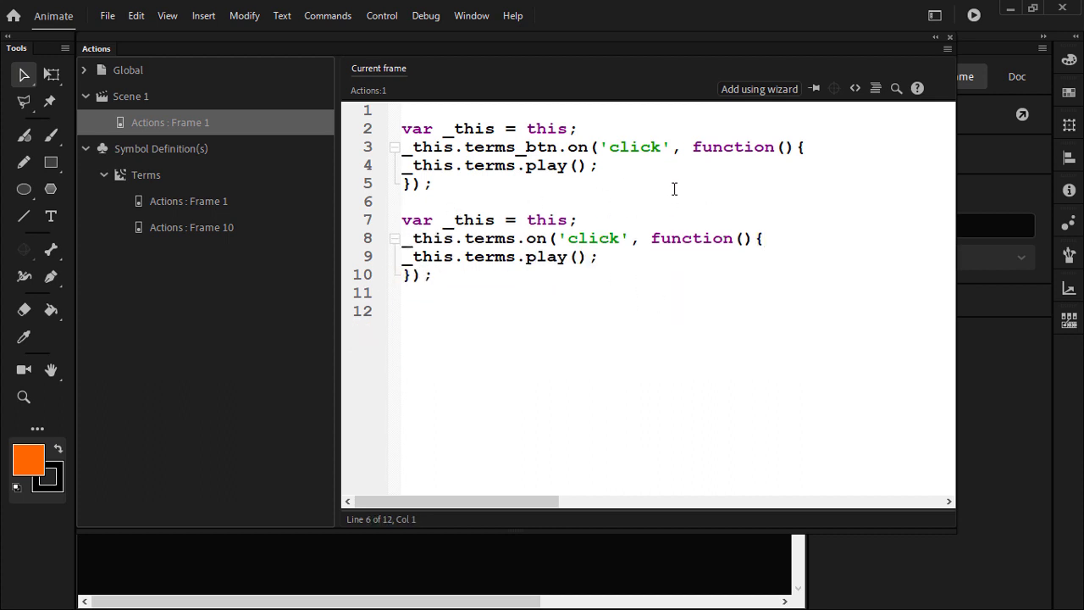
{"action": "left_click", "coordinate": [623, 167]}
{"action": "left_click", "coordinate": [555, 328]}
{"action": "double_click", "coordinate": [494, 256]}
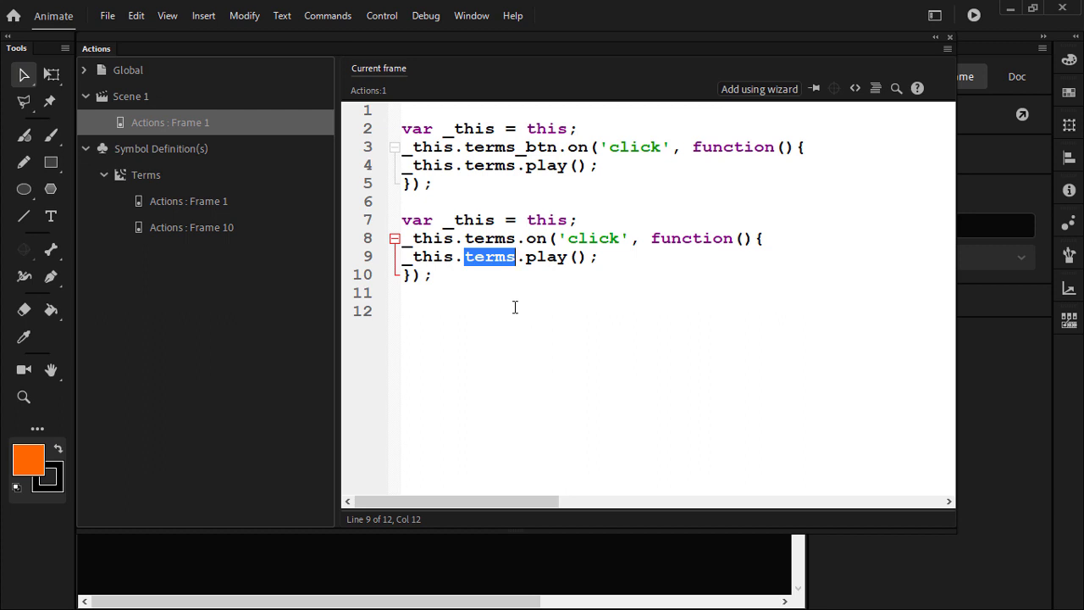
Use the code wizard to add a Get frame number action triggered With this frame
{"action": "left_click", "coordinate": [749, 91]}
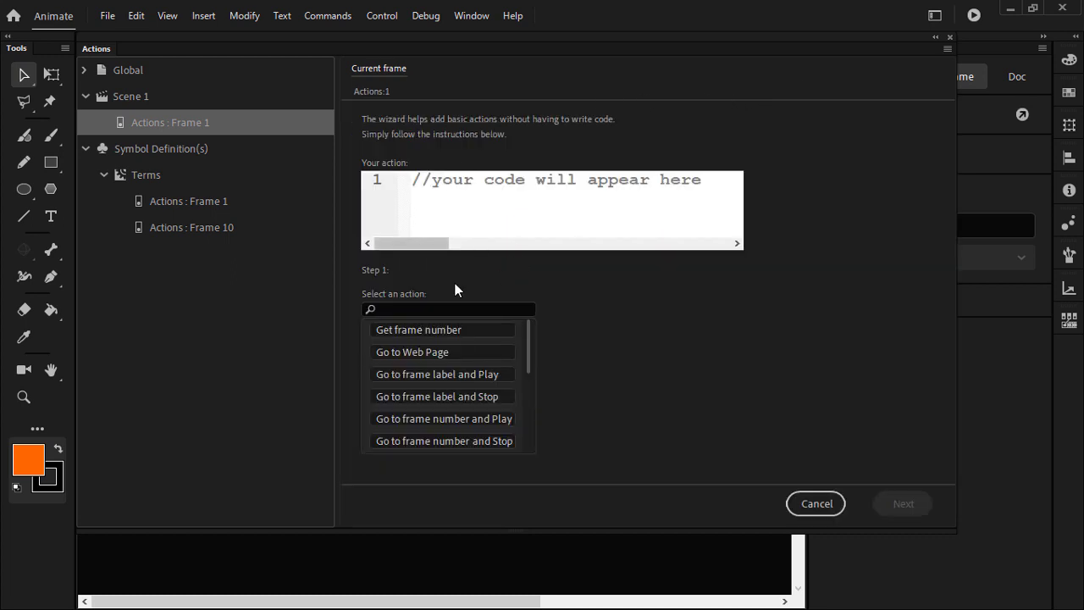
{"action": "left_click", "coordinate": [414, 308]}
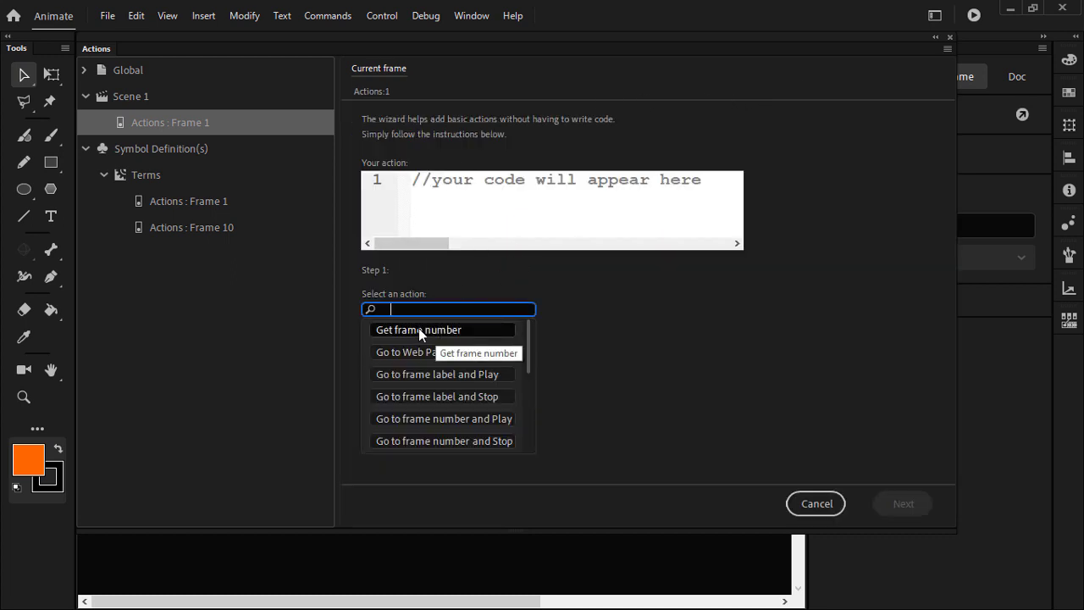
{"action": "left_click", "coordinate": [418, 331]}
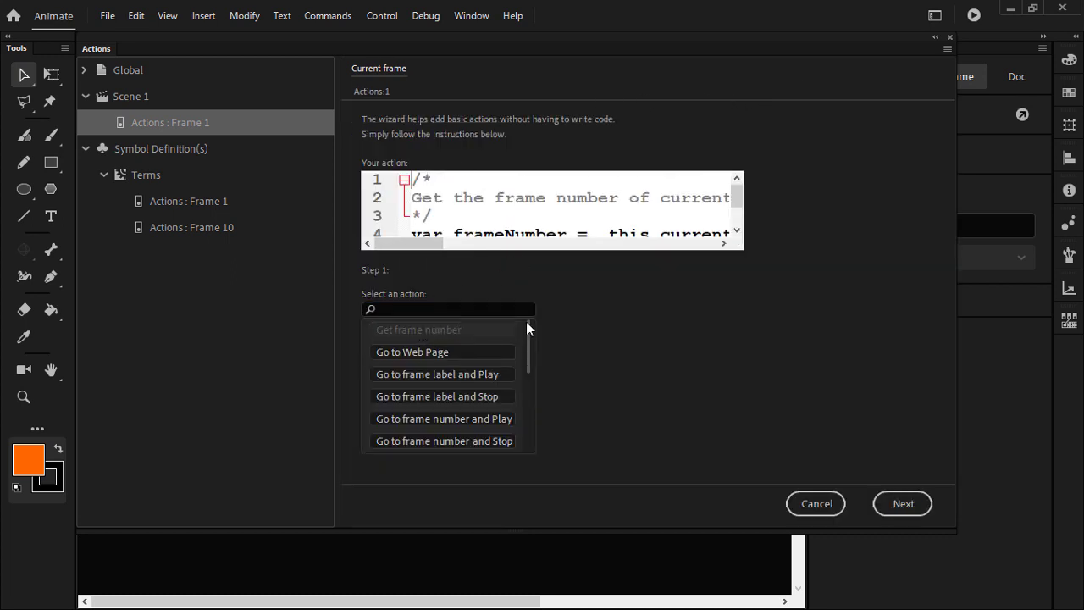
{"action": "left_click", "coordinate": [899, 511]}
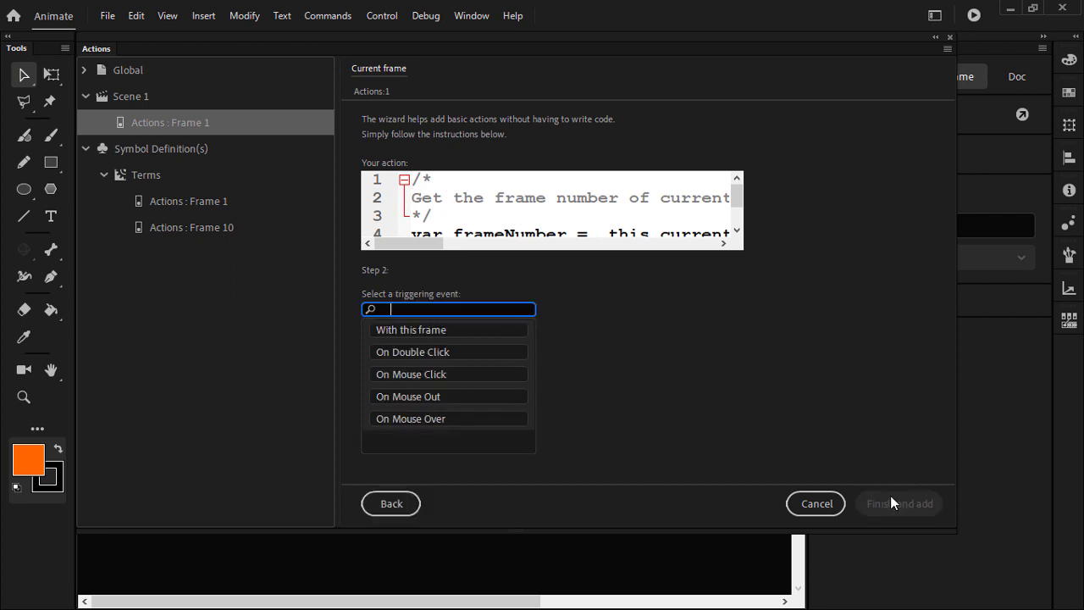
{"action": "left_click", "coordinate": [416, 329]}
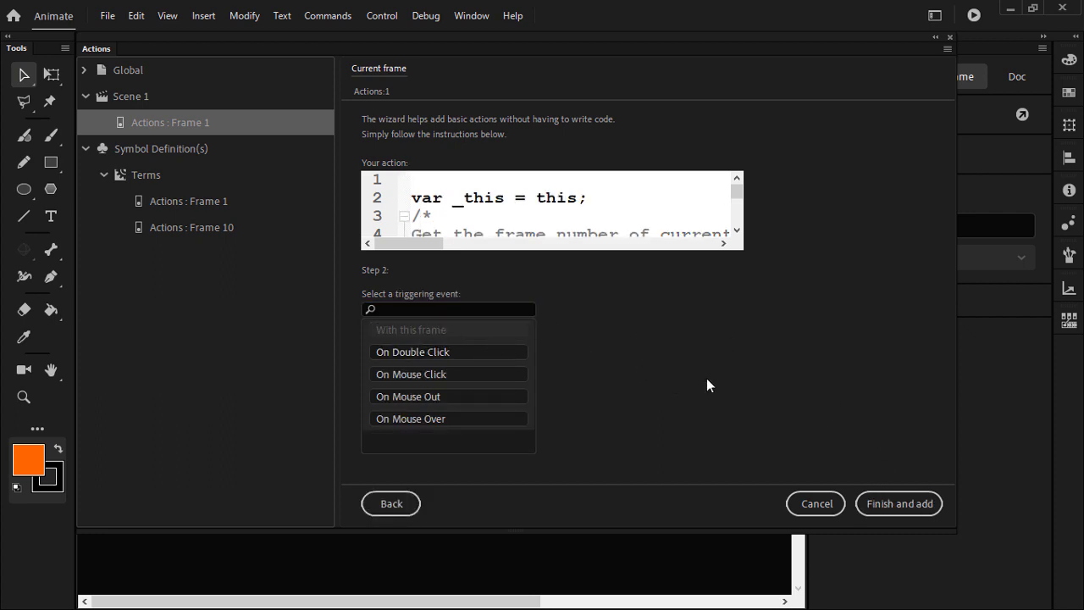
{"action": "left_click", "coordinate": [910, 503]}
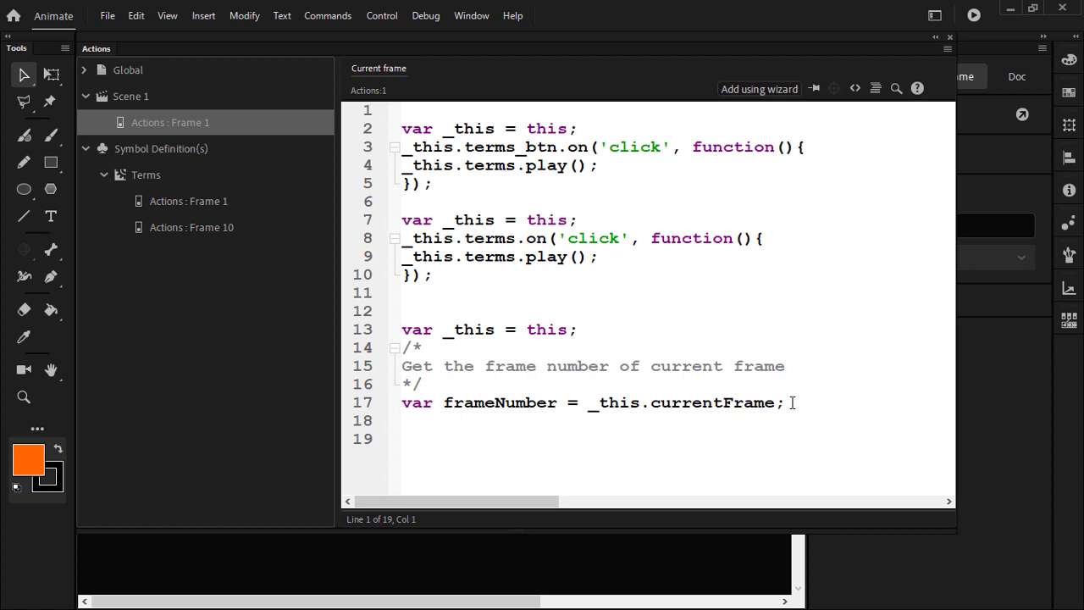
Cut the _this.currentFrame expression from the generated code and delete the rest of that wizard block
{"action": "left_click_drag", "start_coordinate": [774, 403], "coordinate": [589, 403]}
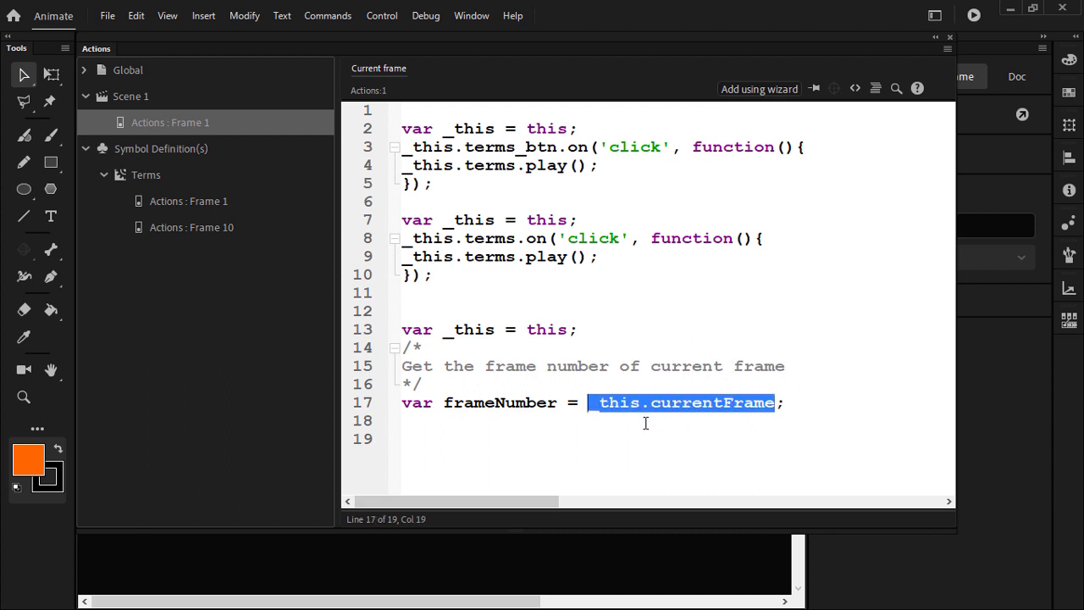
{"action": "key", "text": "ctrl+x"}
{"action": "left_click_drag", "start_coordinate": [650, 438], "coordinate": [405, 312]}
{"action": "key", "text": "BackSpace"}
{"action": "key", "text": "BackSpace"}
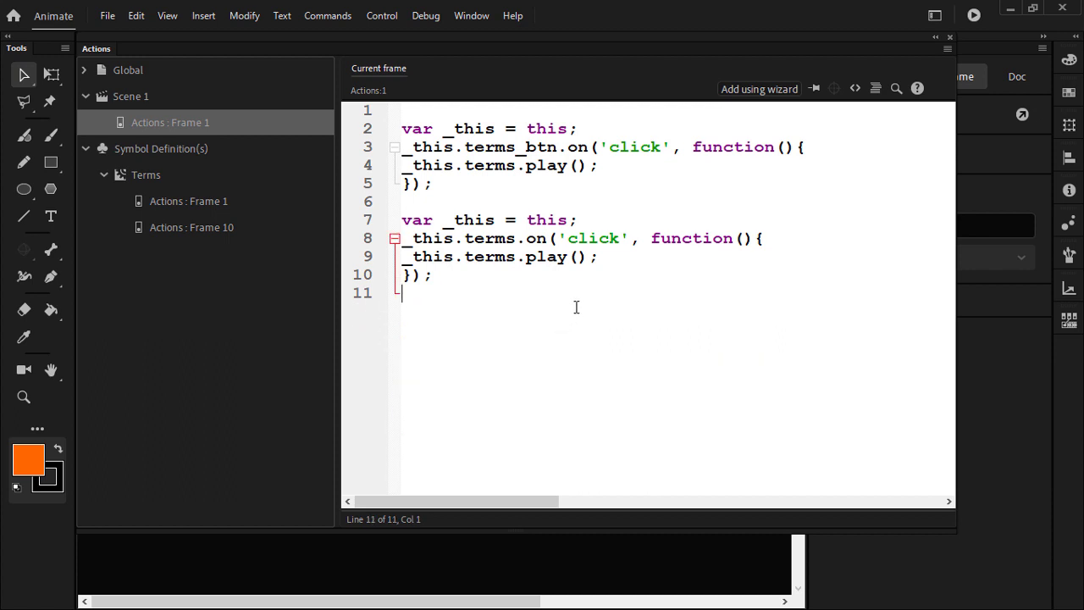
Insert a new line at the start of the terms_btn click function containing if(_this.currentFrame
{"action": "left_click", "coordinate": [847, 145]}
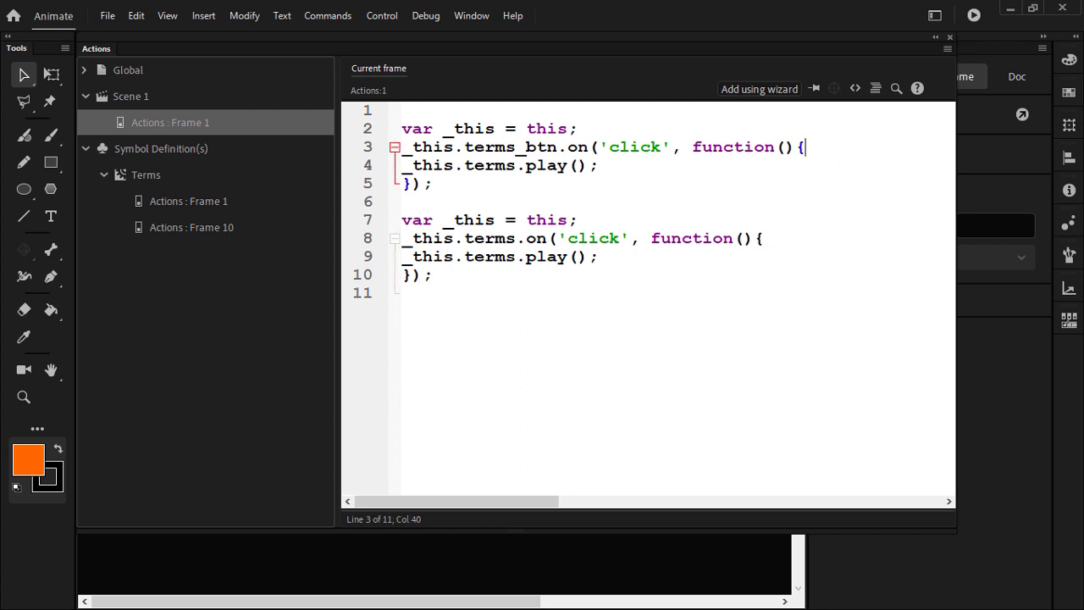
{"action": "key", "text": "Return"}
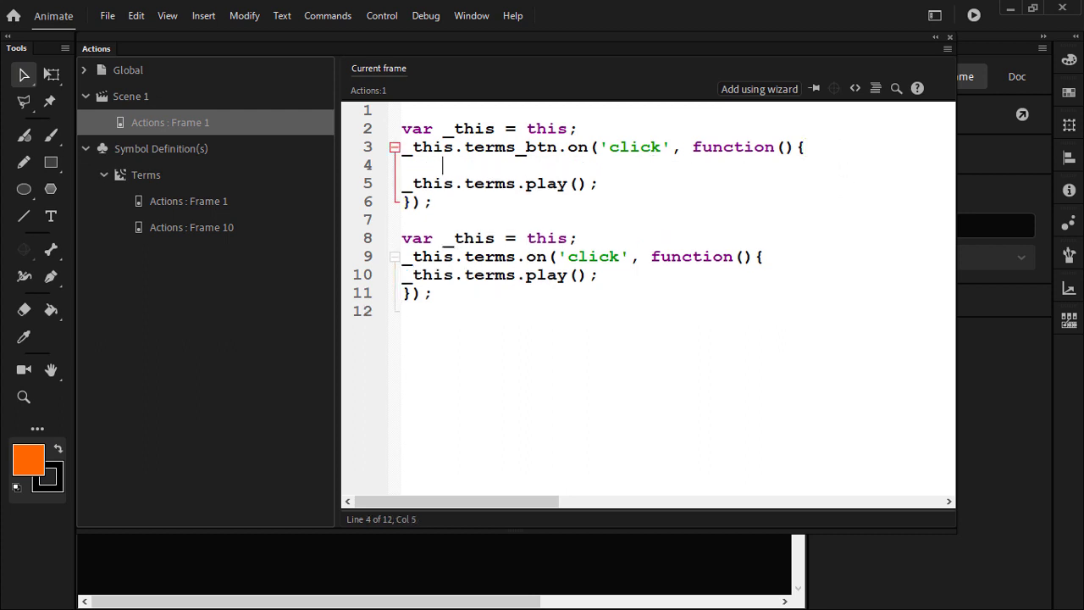
{"action": "type", "text": "_this.currentFrame"}
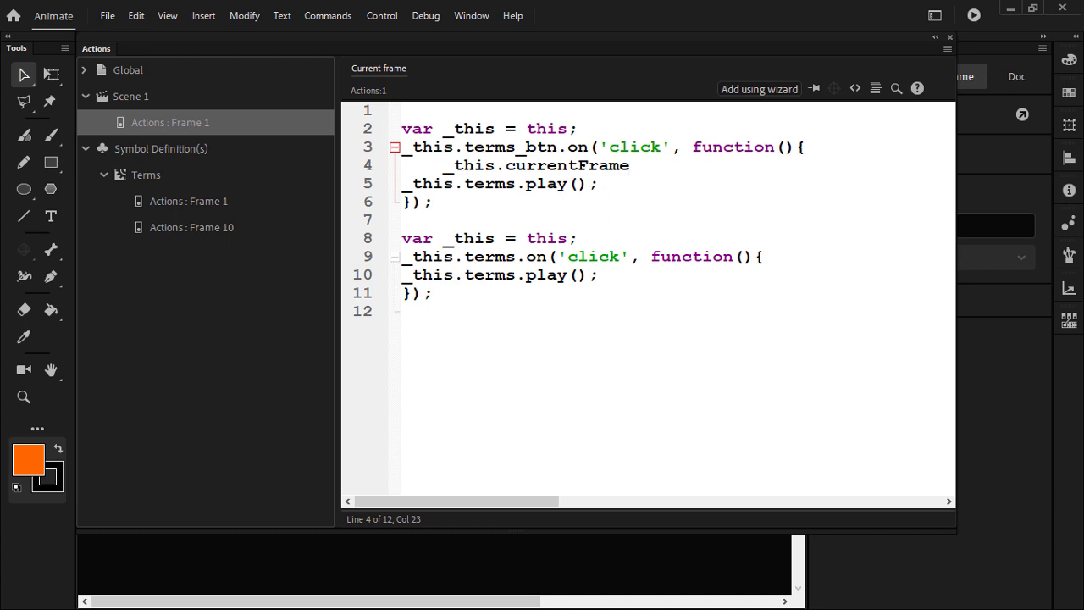
{"action": "key", "text": "ctrl+z"}
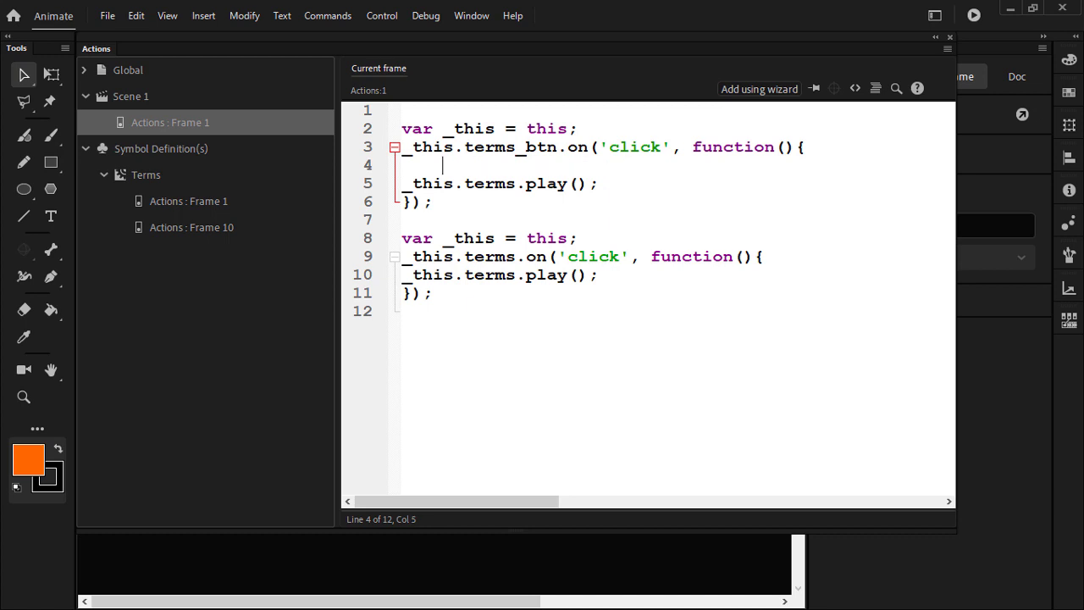
{"action": "type", "text": "if("}
{"action": "key", "text": "ctrl+v"}
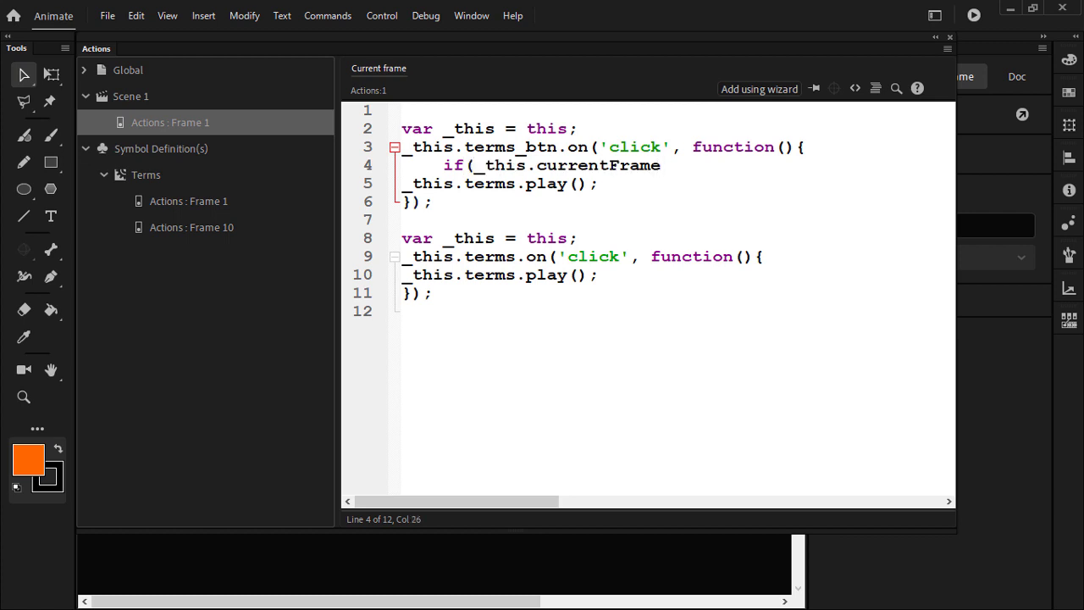
Complete the condition so it reads if(_this.terms.currentFrame == 0){, reusing the _this.terms reference from the second handler
{"action": "left_click_drag", "start_coordinate": [516, 257], "coordinate": [402, 256]}
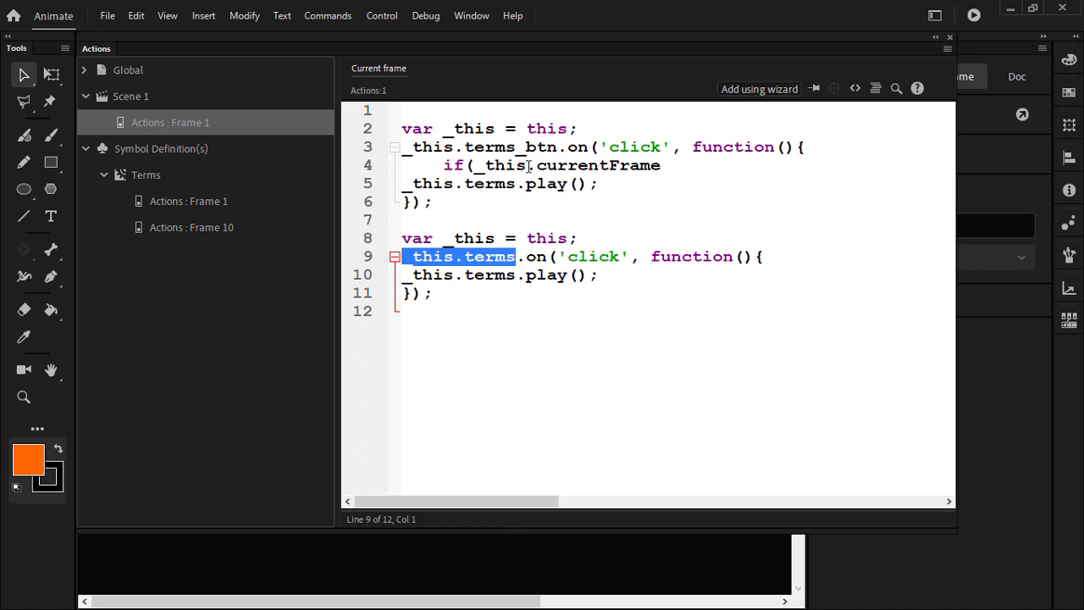
{"action": "left_click_drag", "start_coordinate": [530, 166], "coordinate": [473, 169]}
{"action": "key", "text": "ctrl+v"}
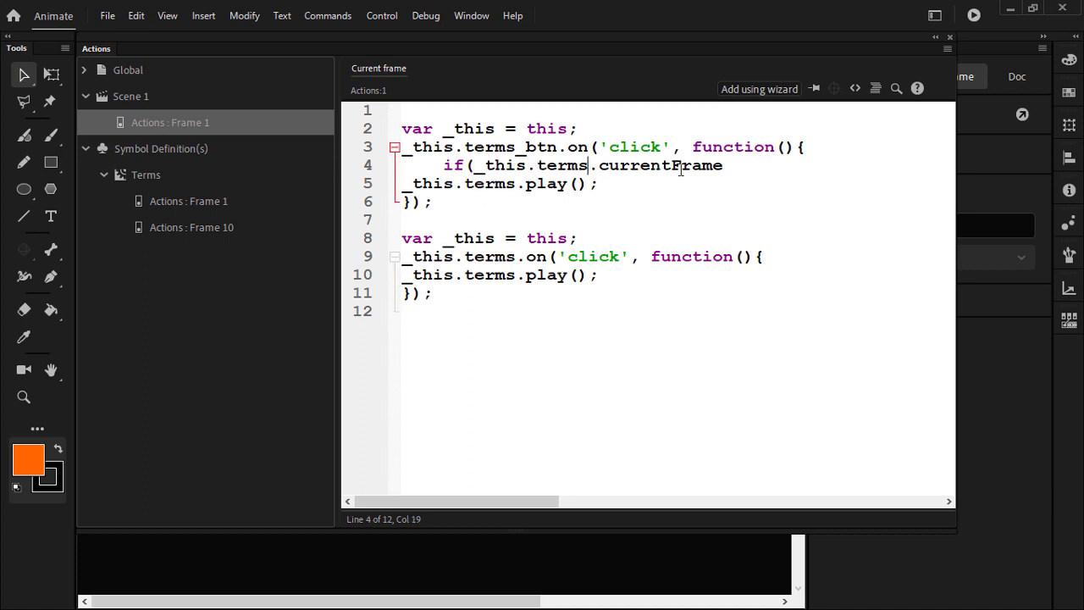
{"action": "key", "text": "End"}
{"action": "type", "text": "== 0){"}
Close the if block with a brace after _this.terms.play(); and indent the play line inside it
{"action": "left_click", "coordinate": [612, 185]}
{"action": "key", "text": "Return"}
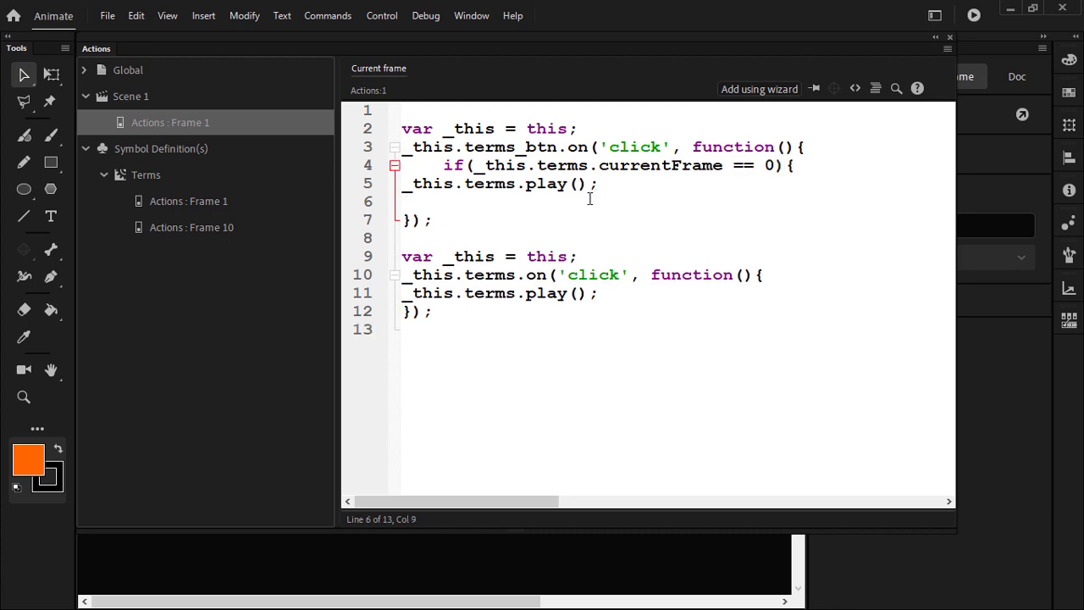
{"action": "type", "text": "}"}
{"action": "key", "text": "Tab"}
{"action": "key", "text": "Tab"}
{"action": "left_click", "coordinate": [612, 208]}
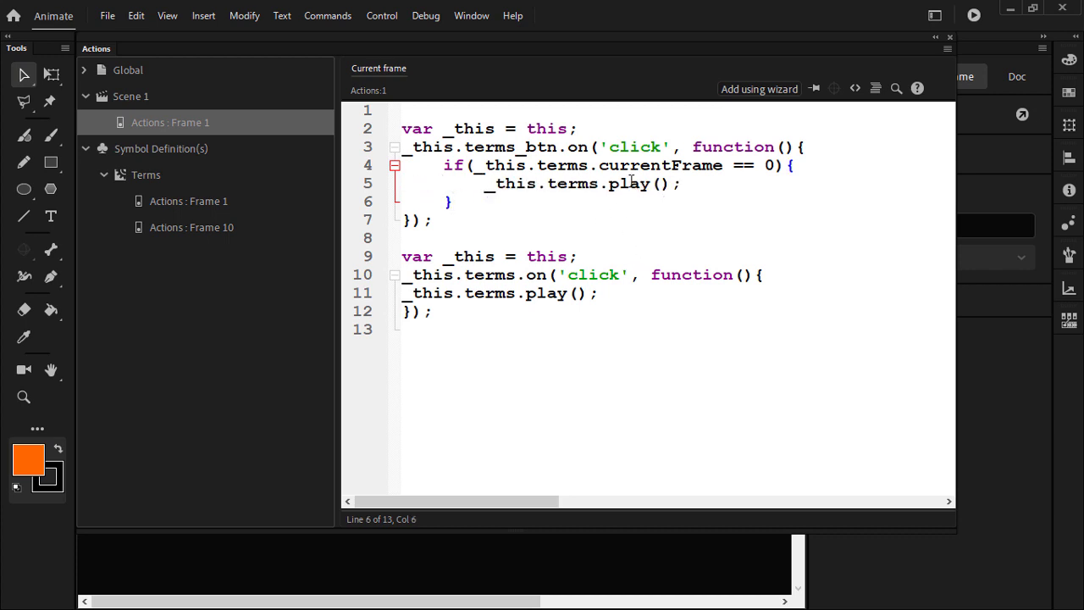
Review the if condition, collapse the code editor and show the Timeline again
{"action": "left_click_drag", "start_coordinate": [796, 165], "coordinate": [442, 167]}
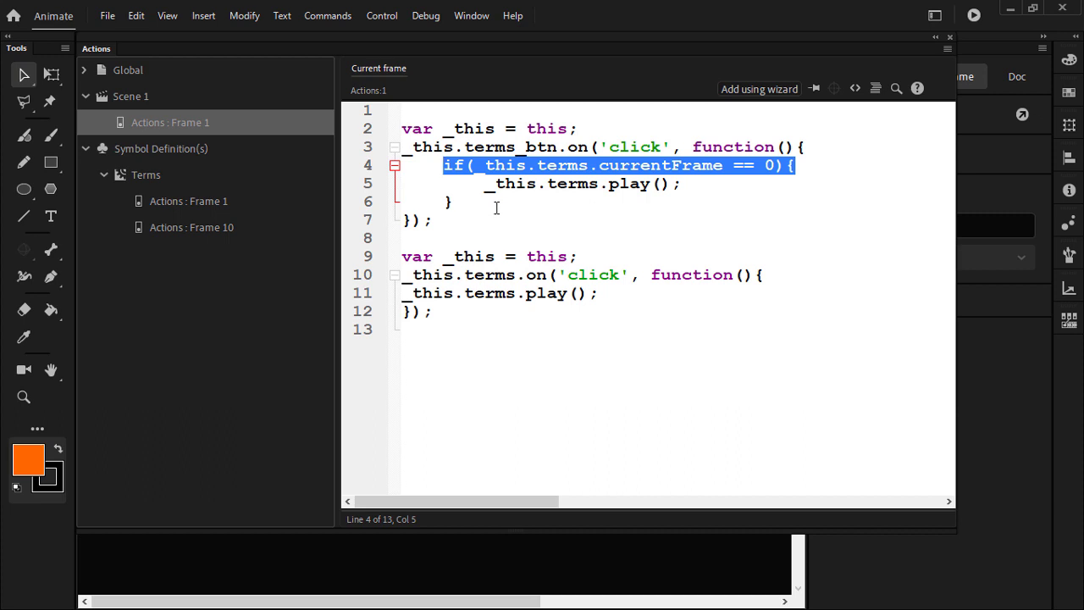
{"action": "left_click", "coordinate": [935, 37]}
{"action": "left_click", "coordinate": [98, 424]}
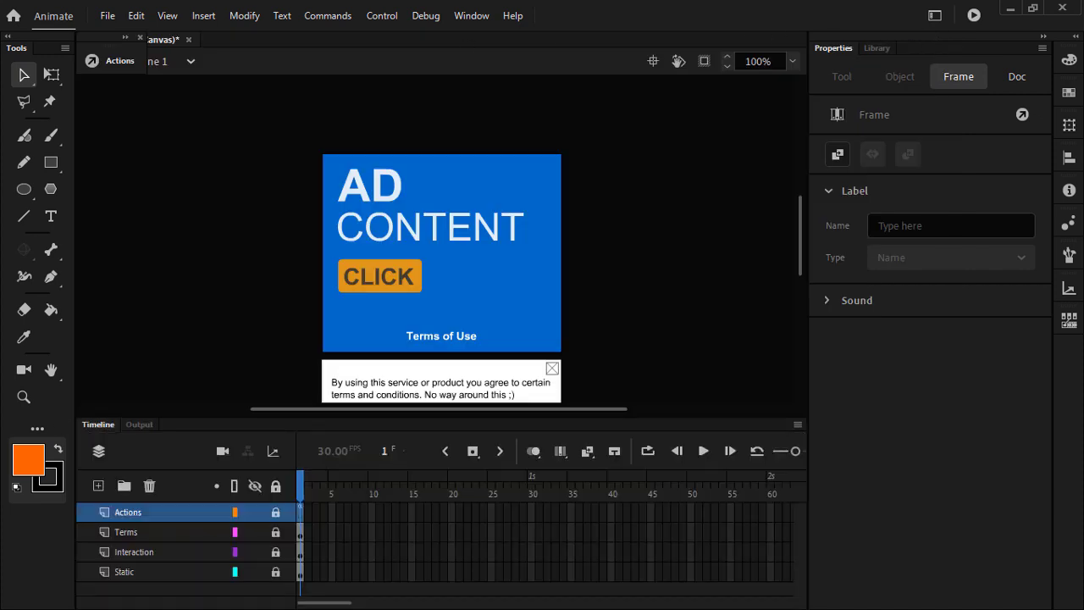